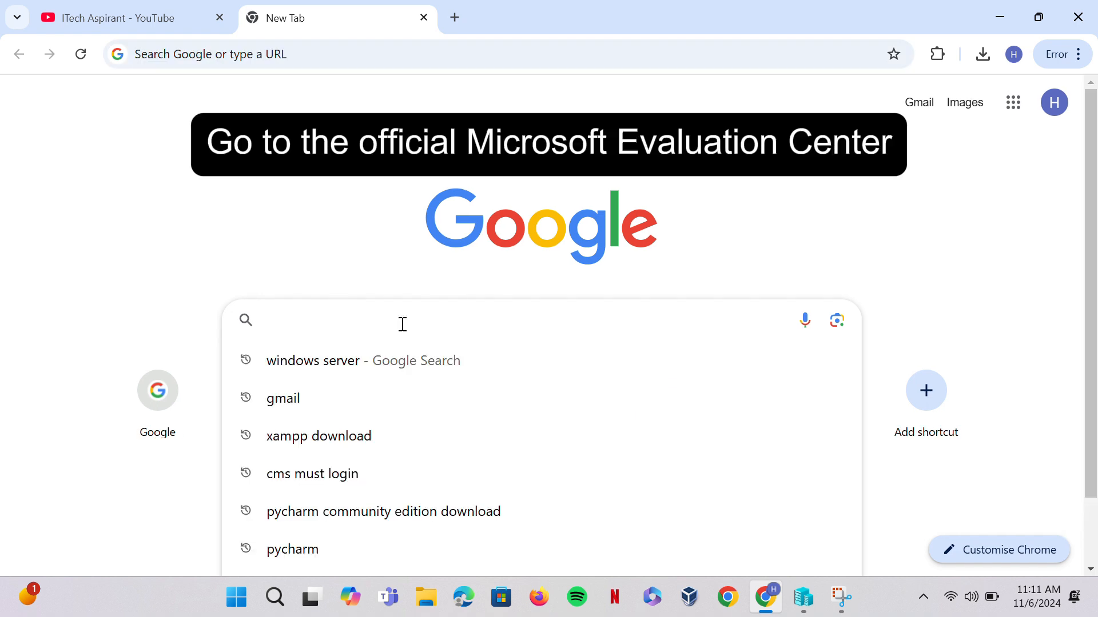
Search the web for "windows server" and open Microsoft's Windows Server 2025 evaluation page
text(wi)
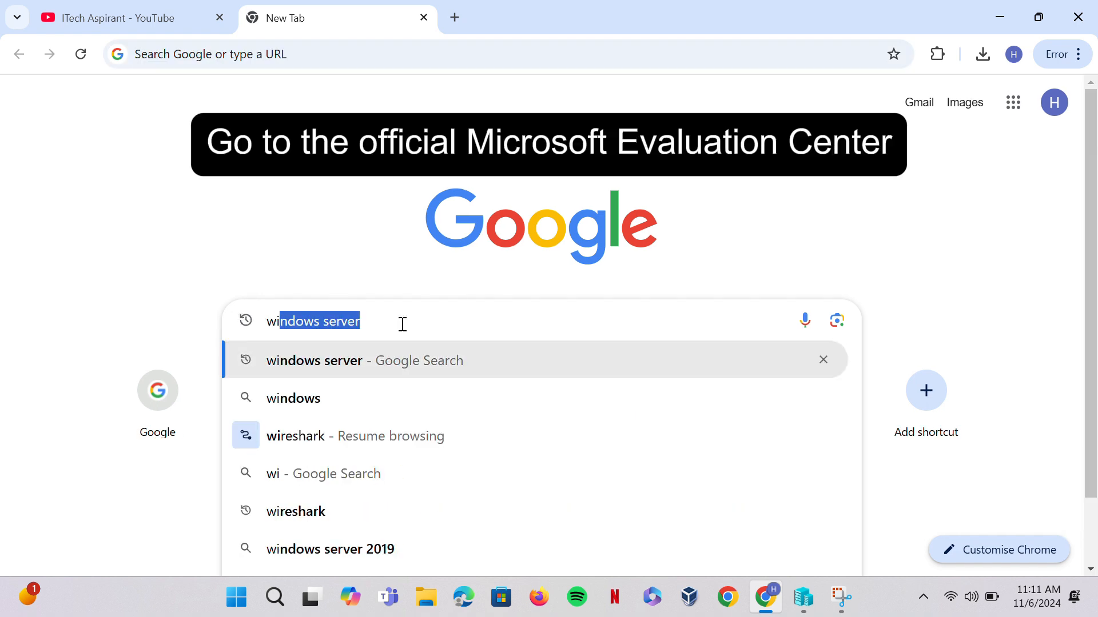
key(Right)
key(Return)
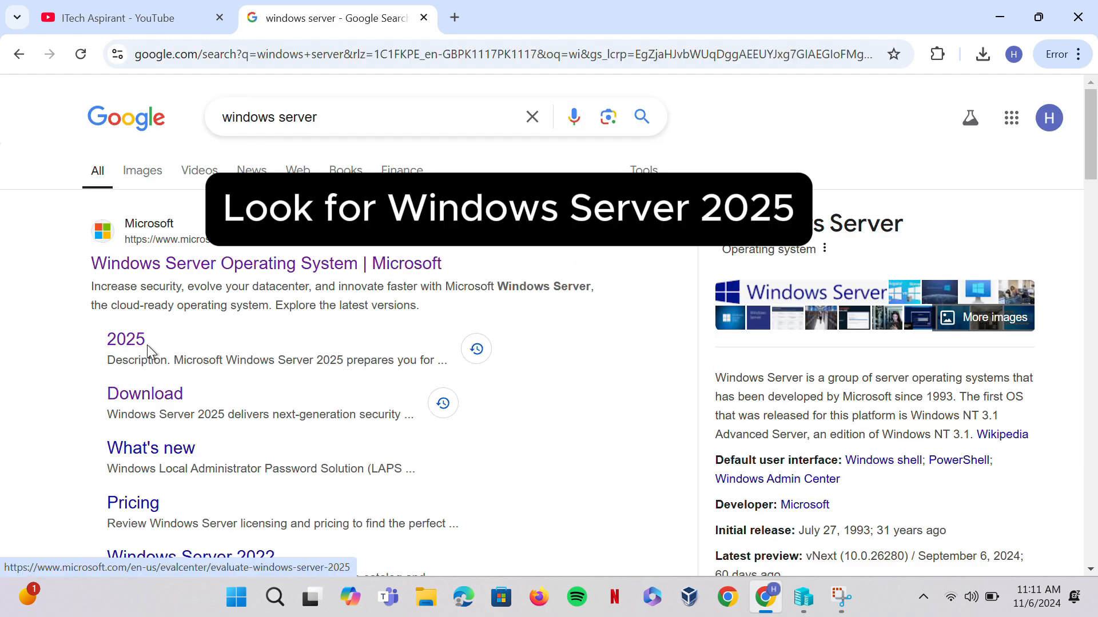
click(132, 341)
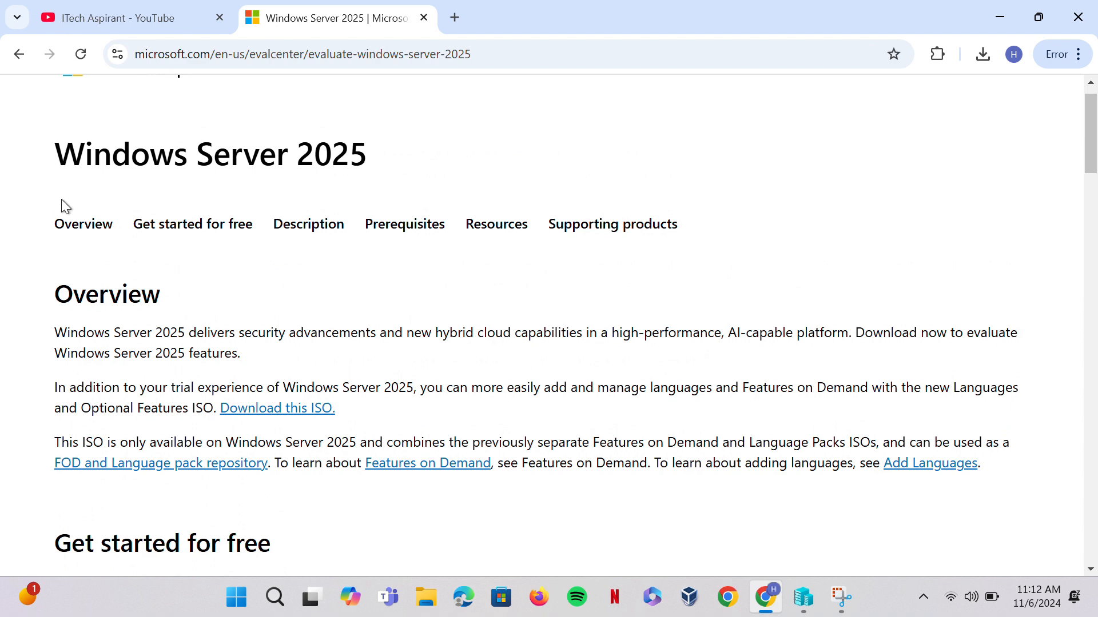
Open the registration form for the Windows Server 2025 ISO download and look through its required fields
scroll(345, 294, down, 5)
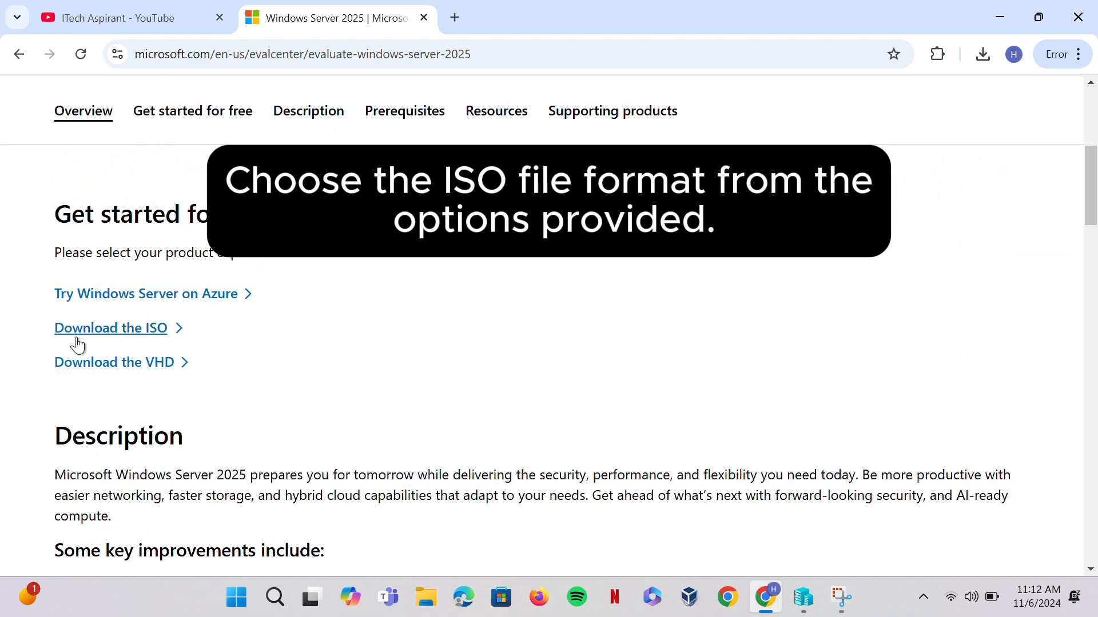
click(153, 330)
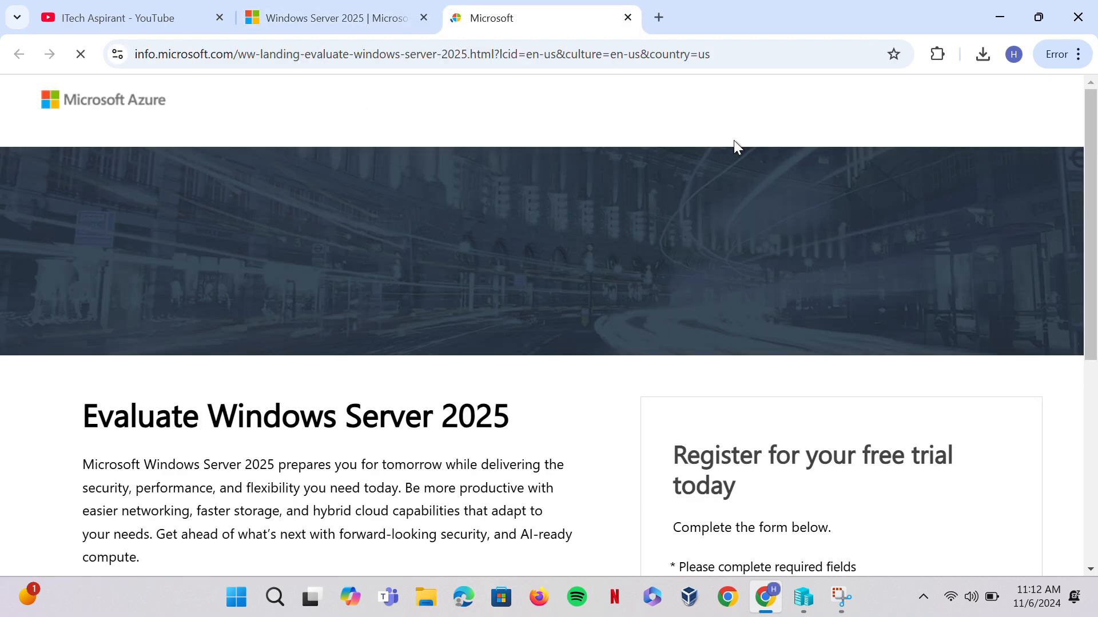
scroll(735, 147, down, 3)
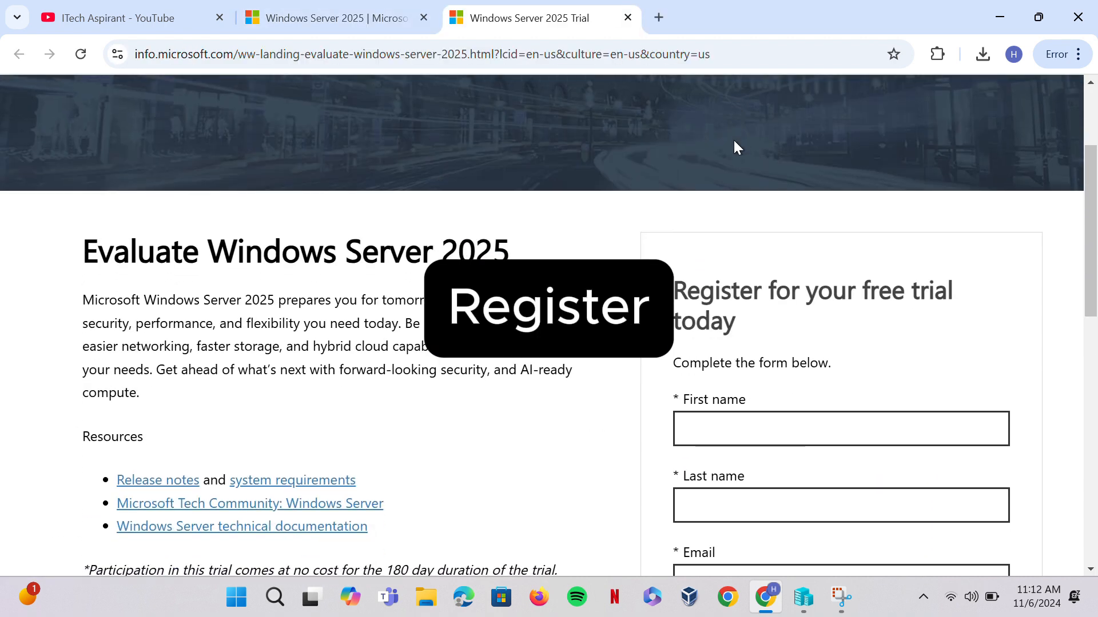
scroll(734, 147, down, 2)
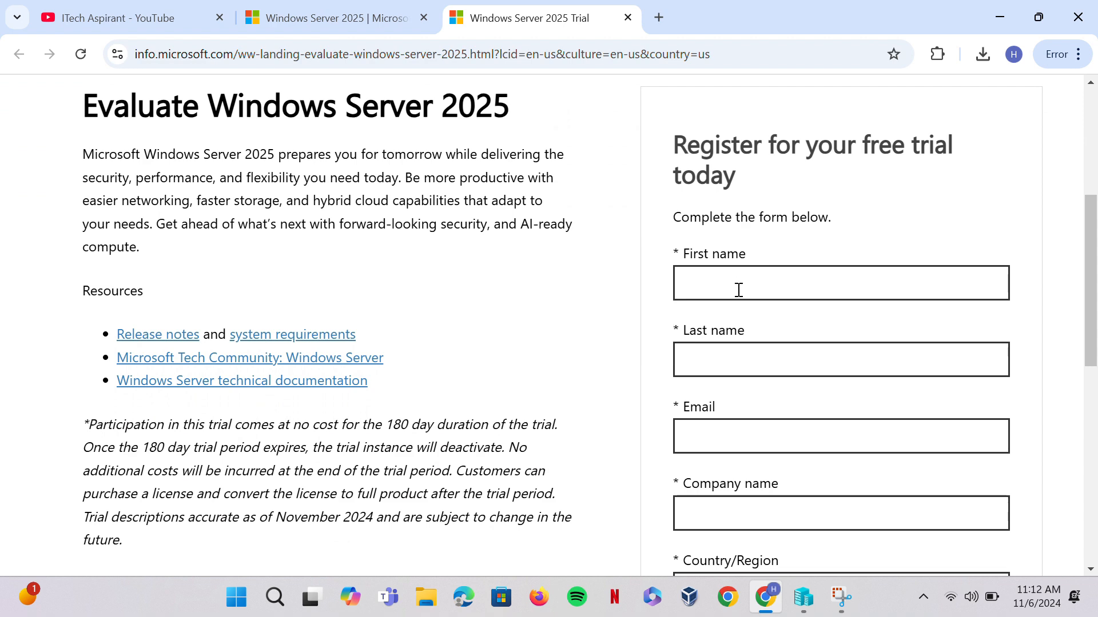
scroll(768, 494, down, 4)
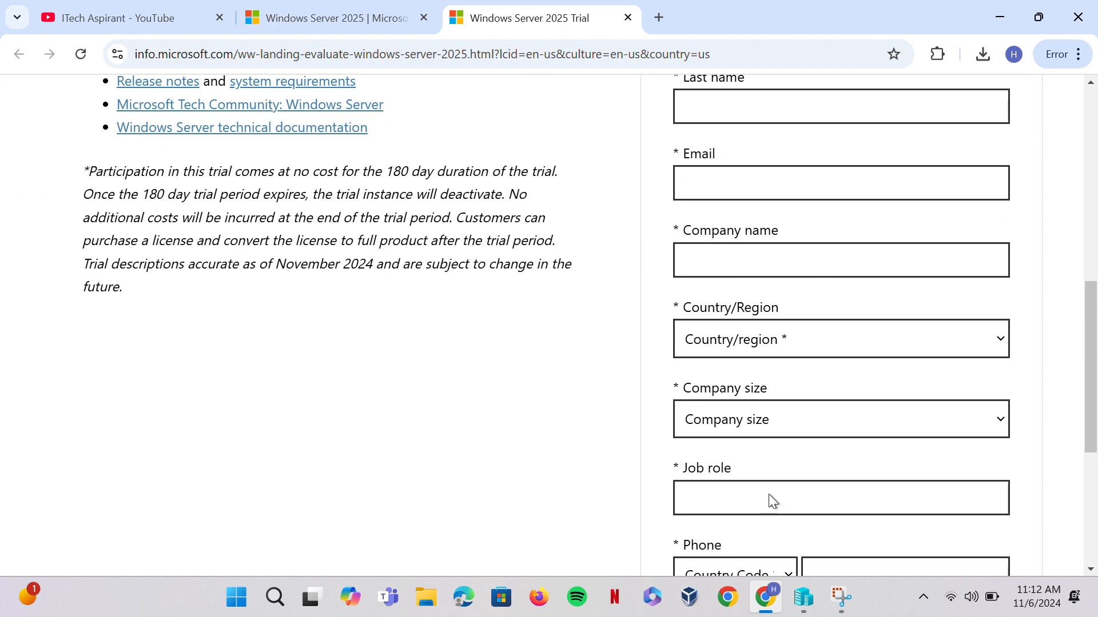
scroll(770, 494, down, 5)
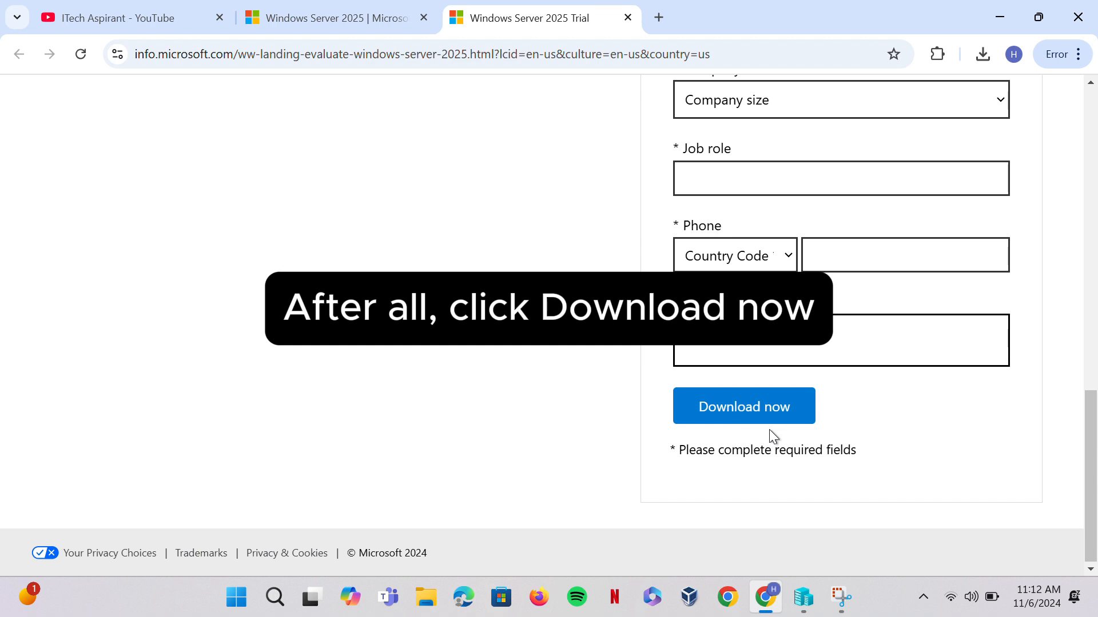
Check the browser's recent downloads for the Windows Server evaluation ISO
click(980, 62)
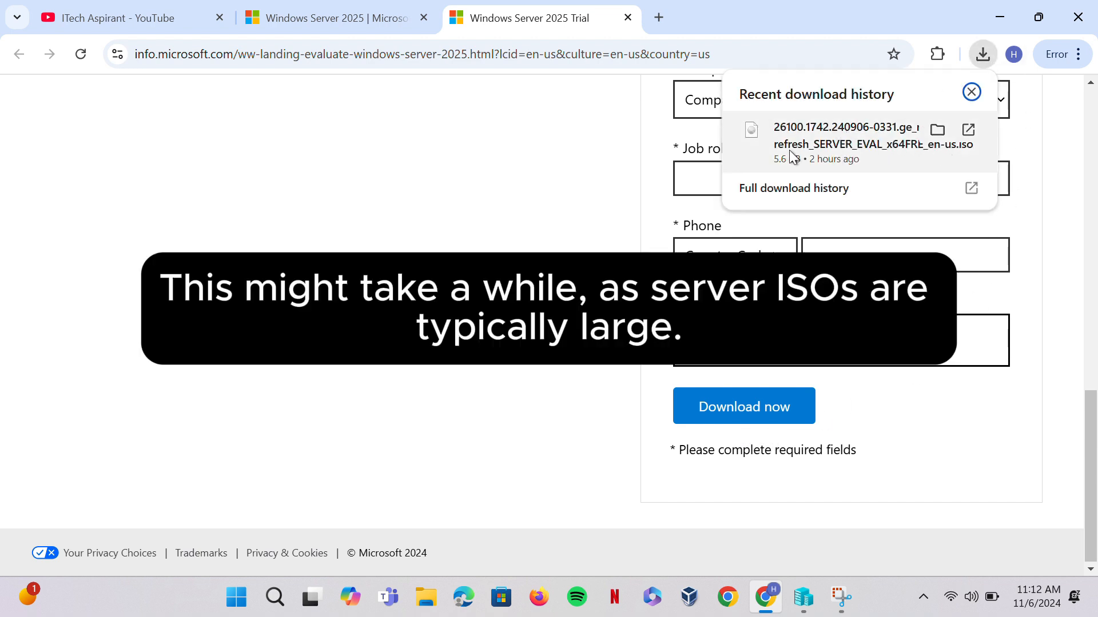
click(571, 186)
scroll(572, 185, up, 1)
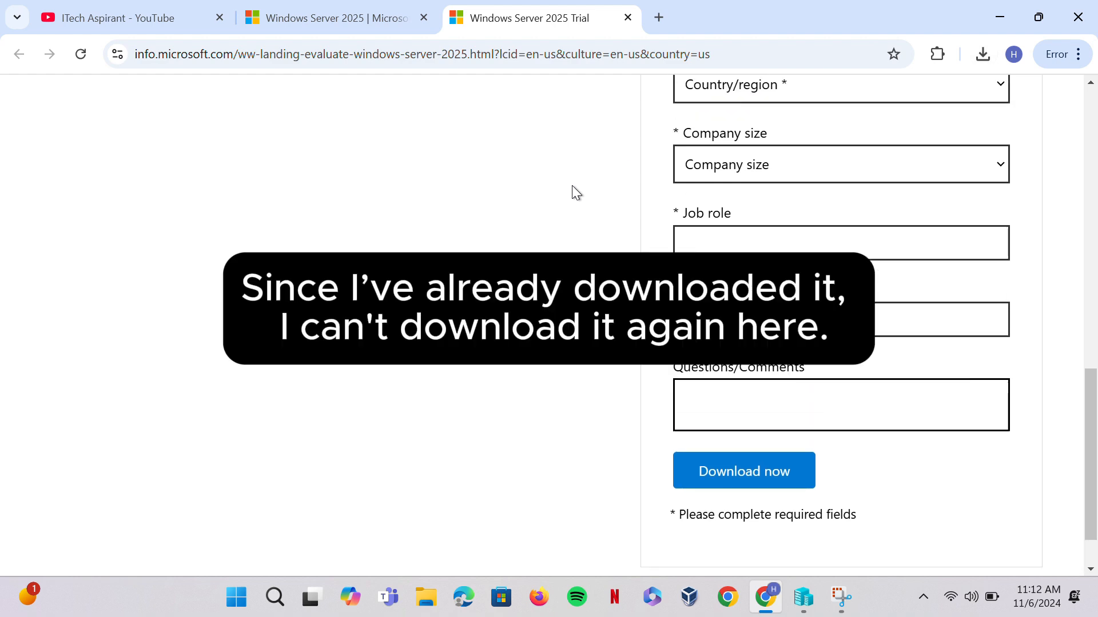
scroll(573, 187, up, 10)
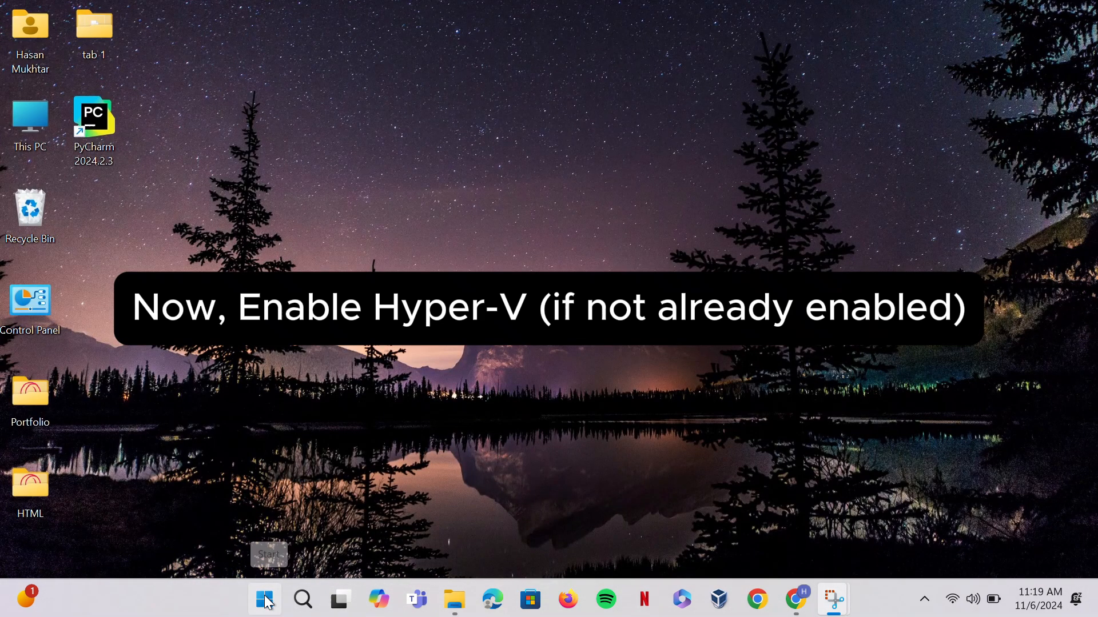
Open Control Panel and go to the Programs setting for turning Windows features on or off
click(266, 601)
text(co)
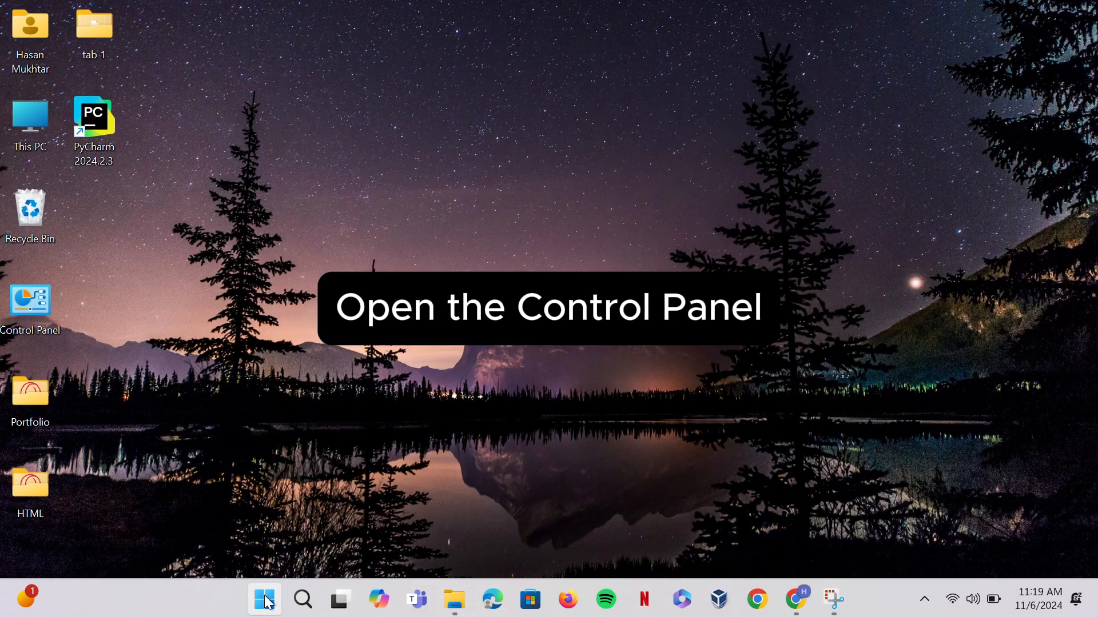
text(n)
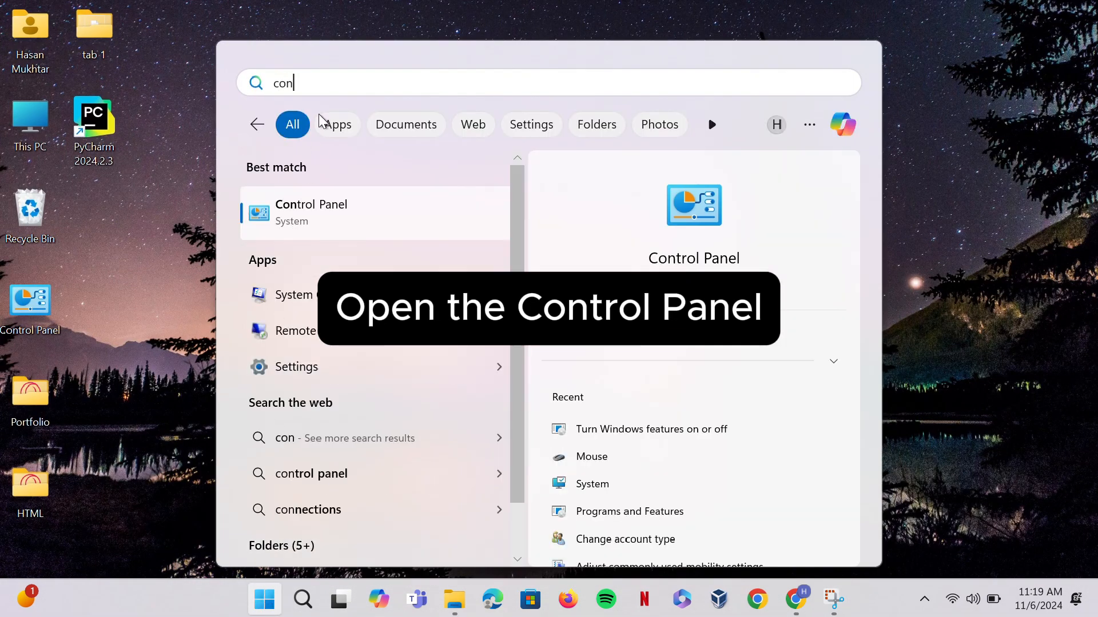
click(336, 218)
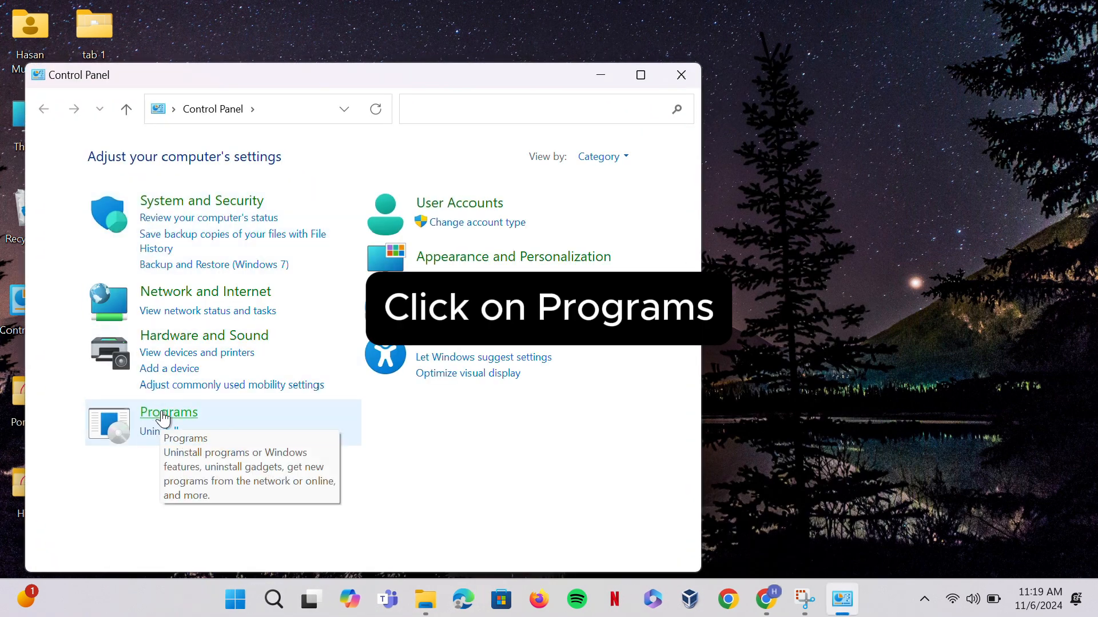
click(165, 415)
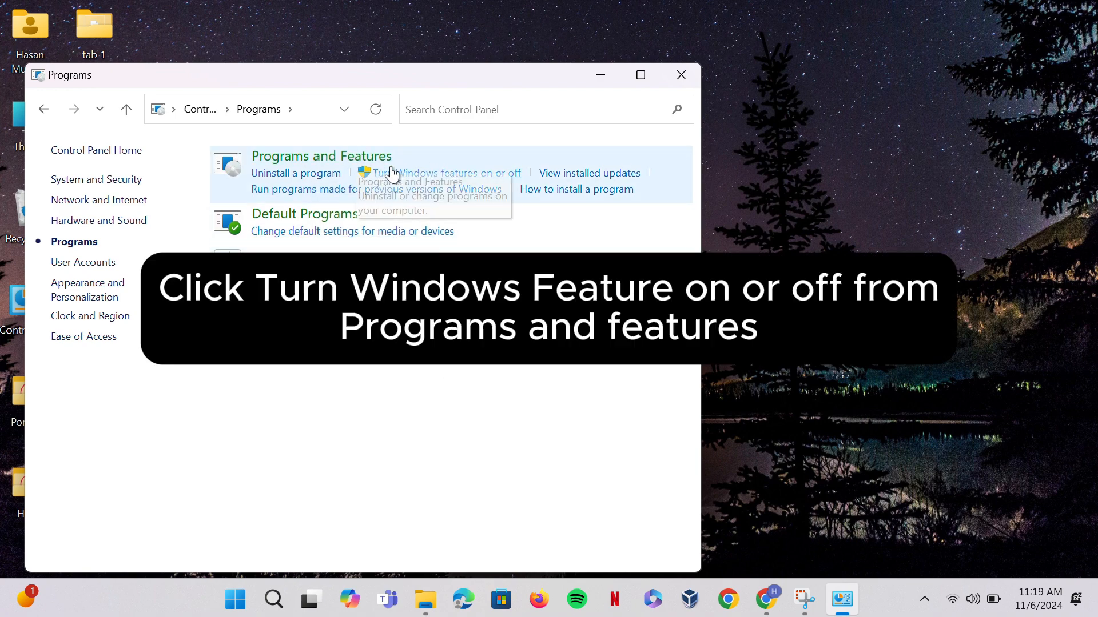
click(421, 176)
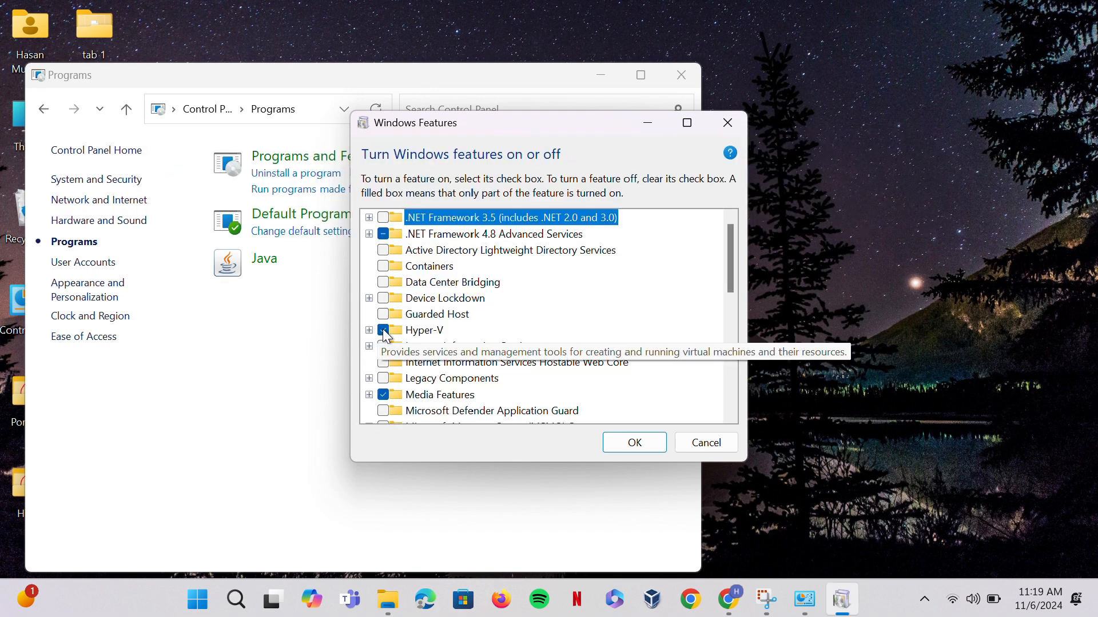
Make sure the Hyper-V feature is enabled, confirm the Windows features selection and close Control Panel
click(383, 331)
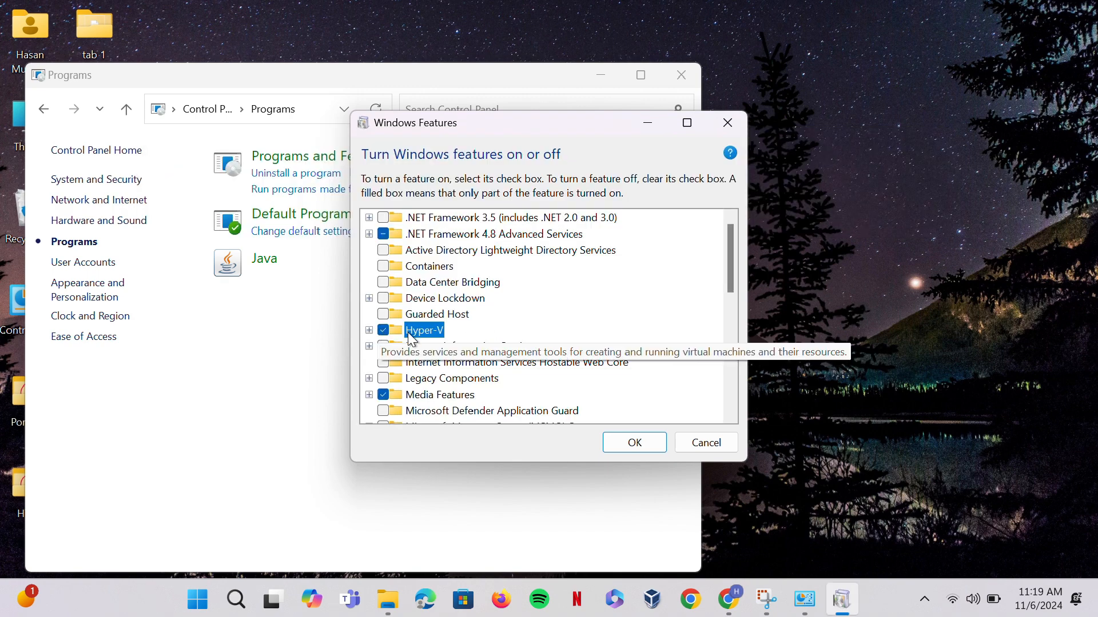
click(624, 446)
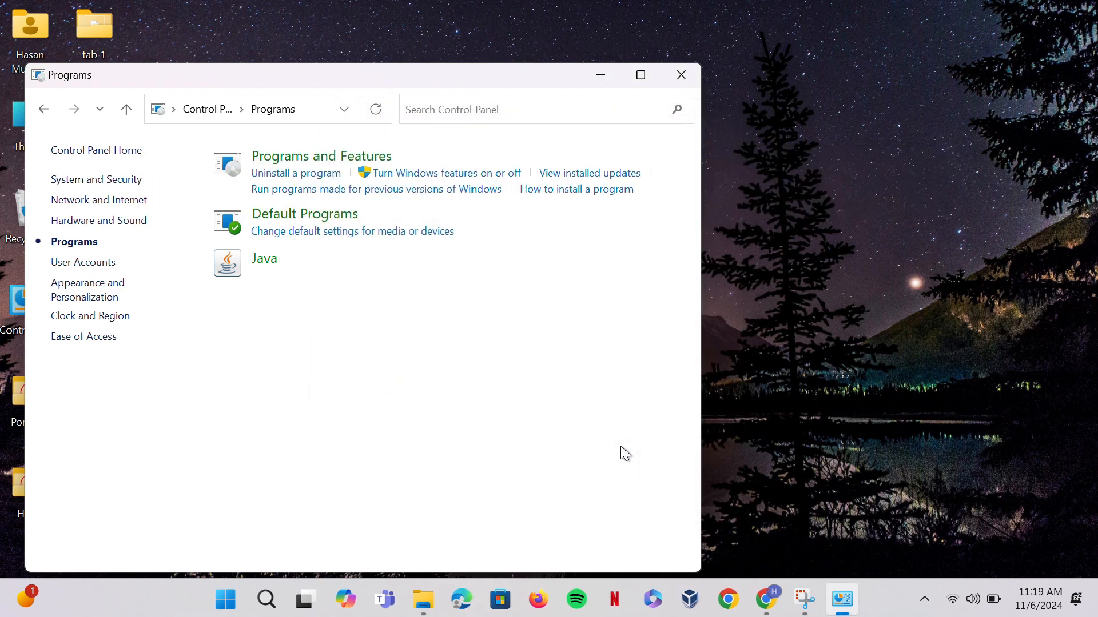
click(684, 75)
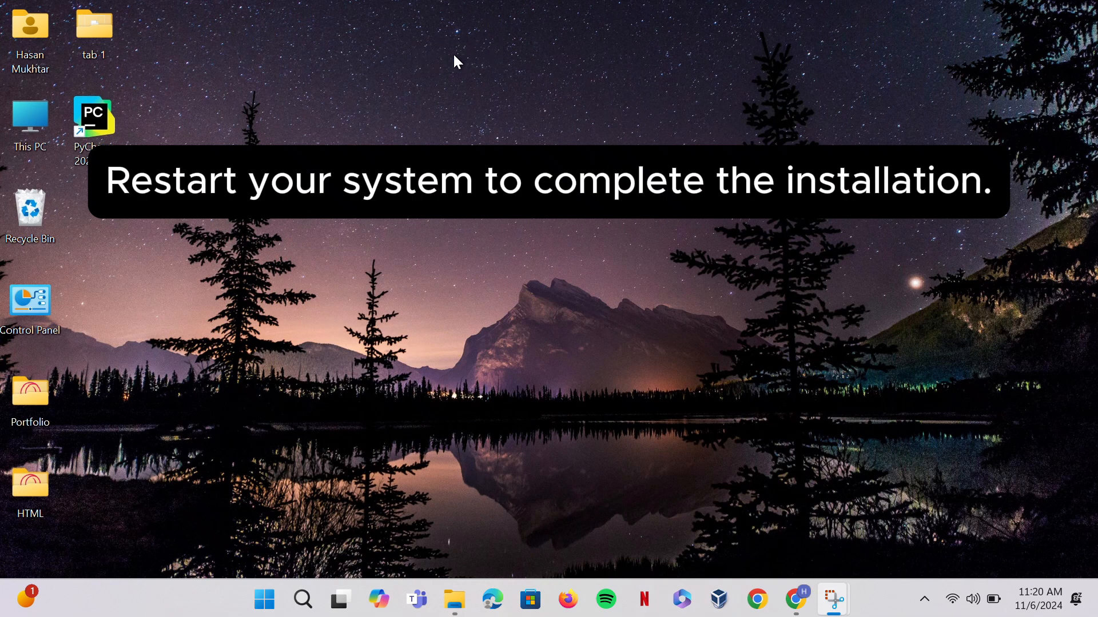
Find Hyper-V Manager with the Windows search and launch it
click(303, 599)
text(hy)
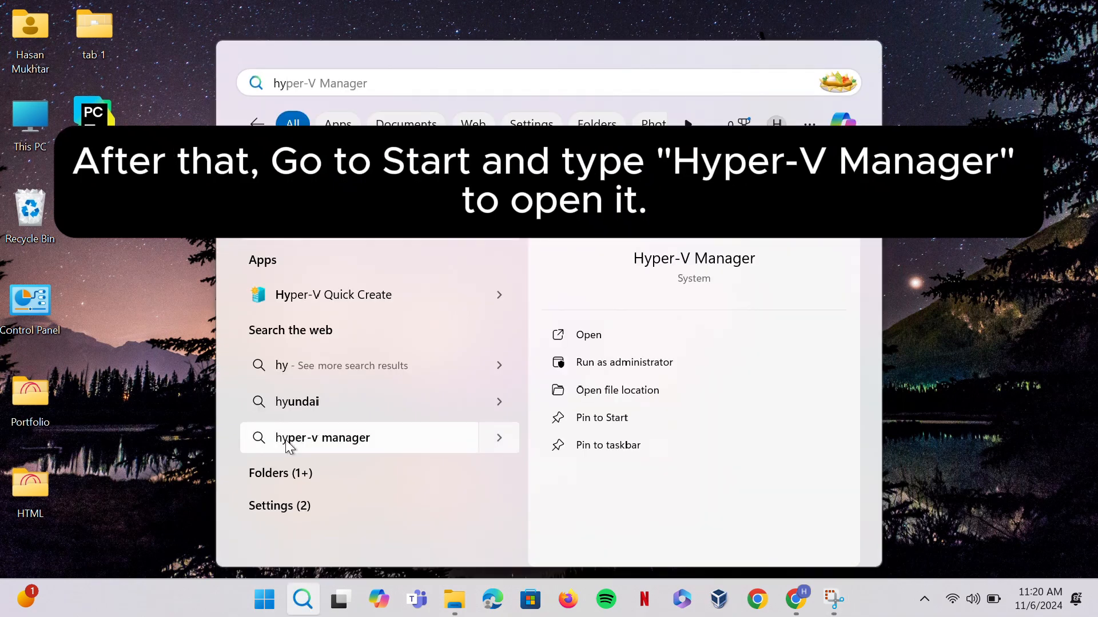
click(360, 229)
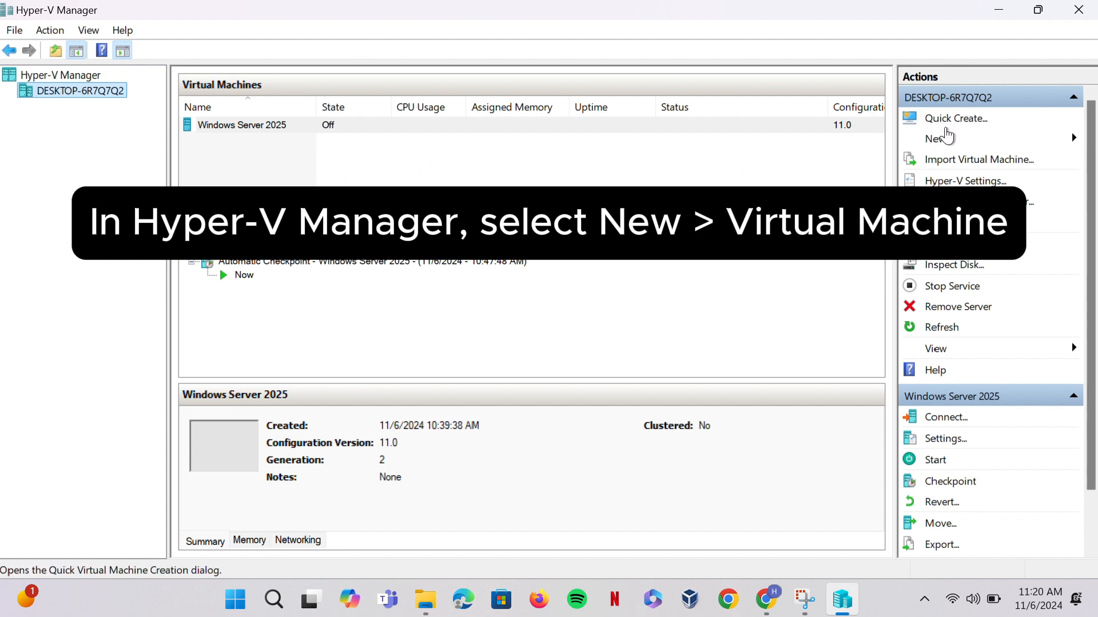
Start a new virtual machine on the local Hyper-V host and name it "Windows Server"
click(935, 140)
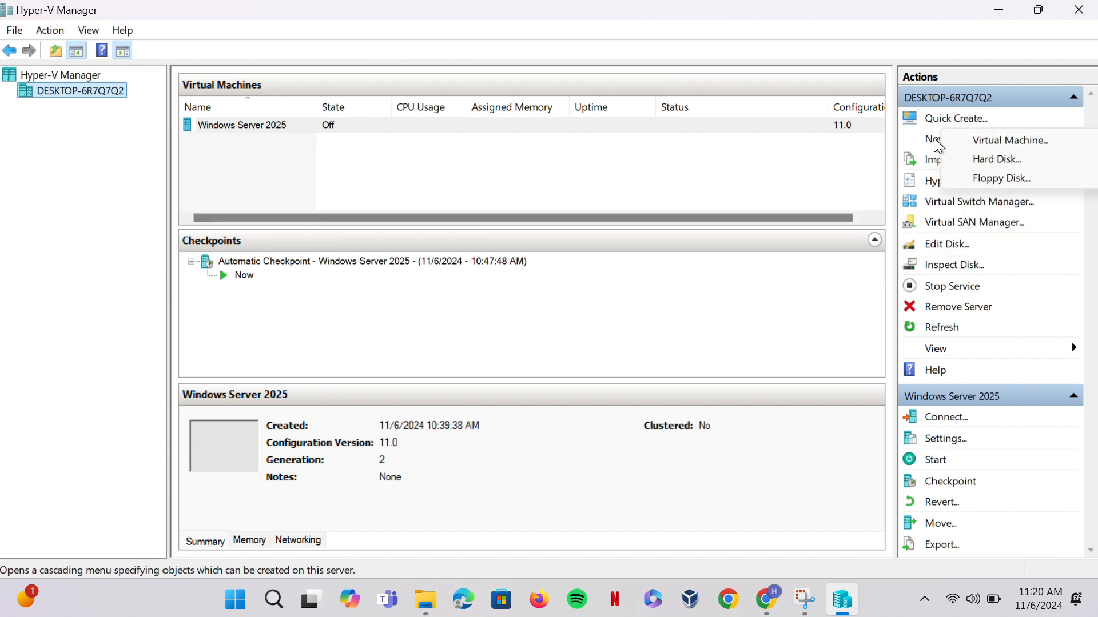
click(1000, 143)
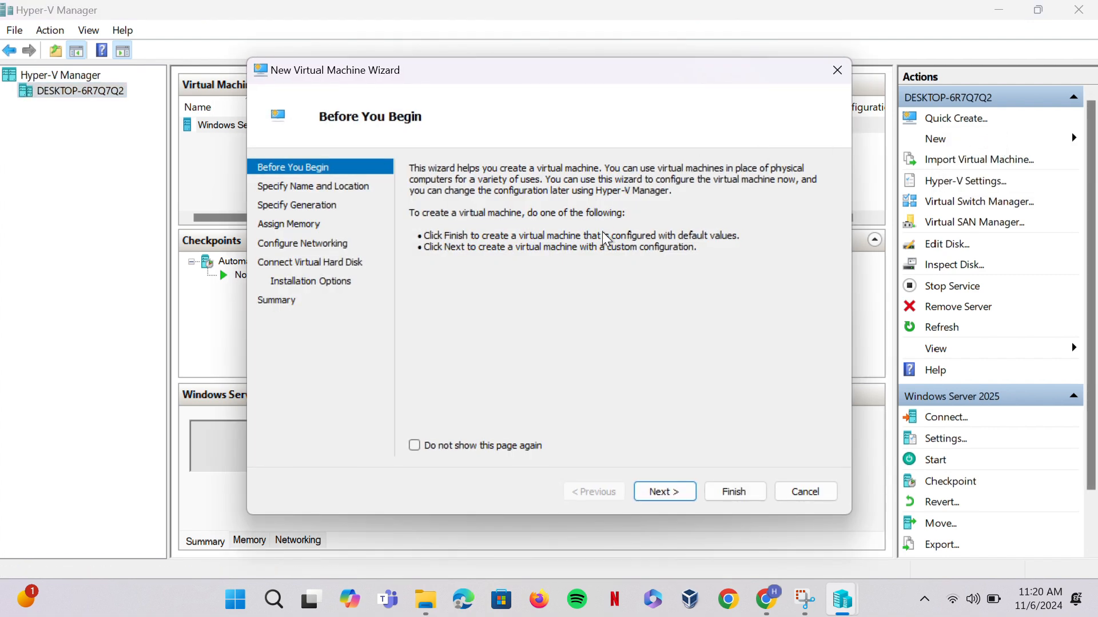
click(312, 188)
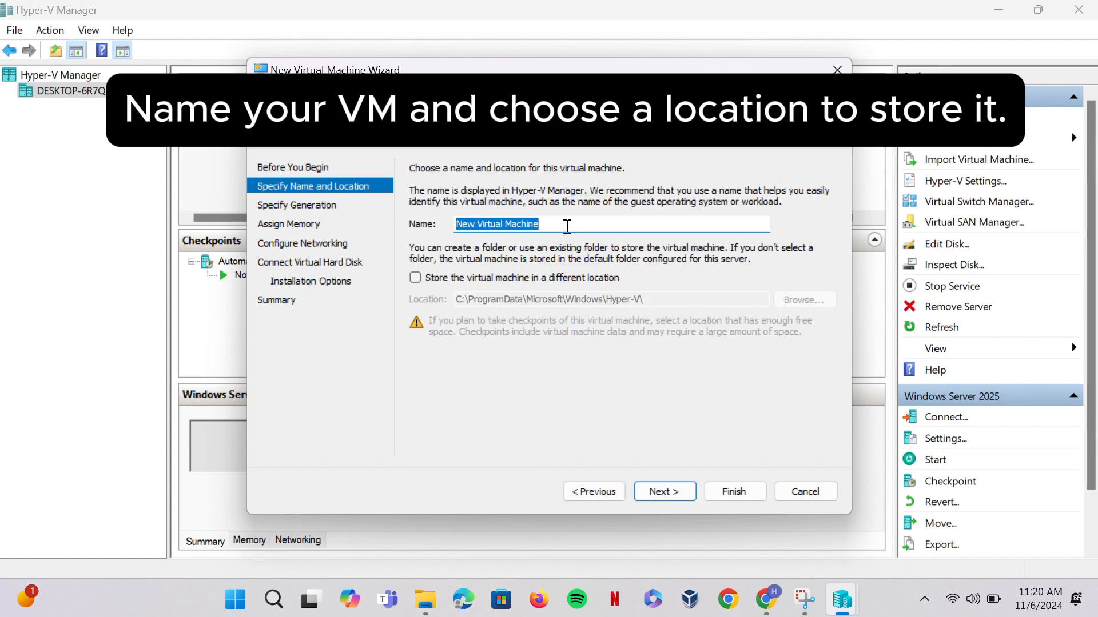
key(BackSpace)
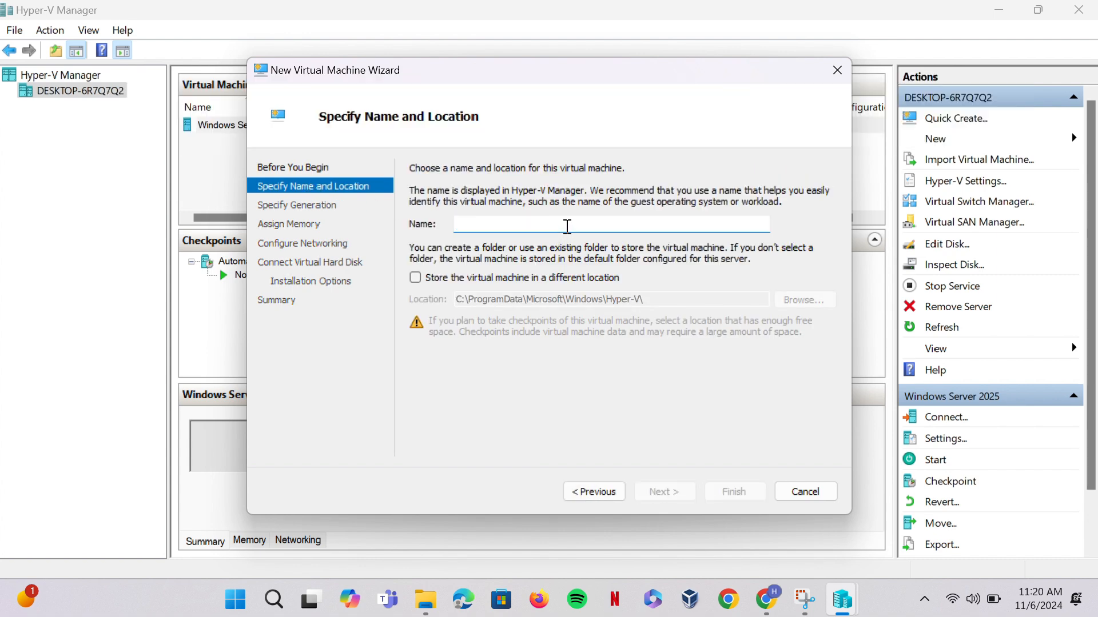
text(Windows Server)
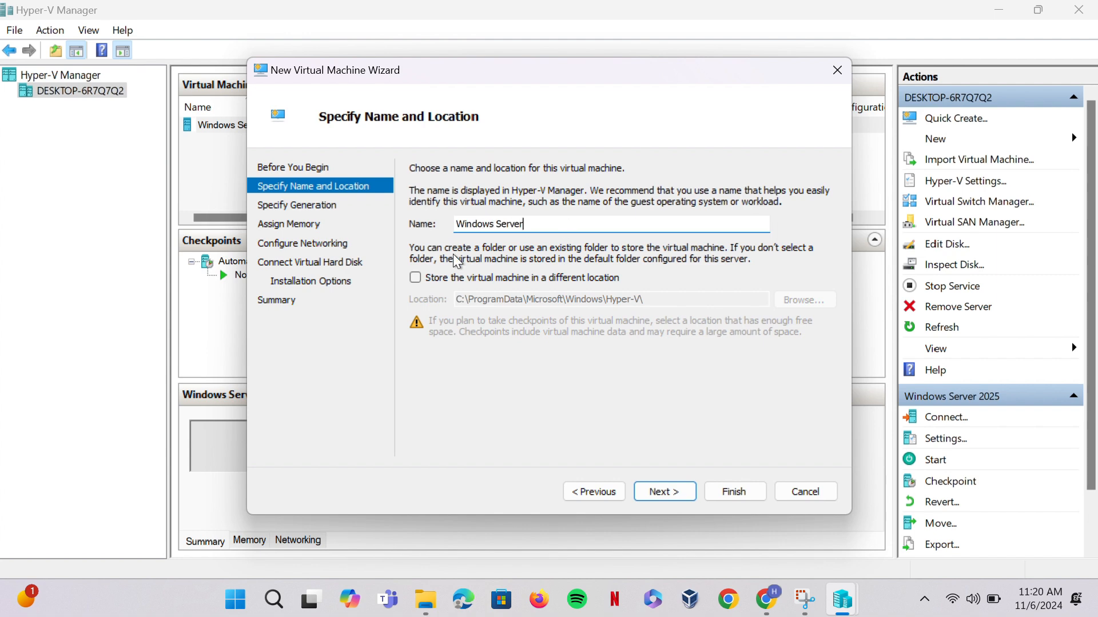
Store the virtual machine in a different location, the hyper-v folder on drive D, and continue to the generation settings
click(415, 278)
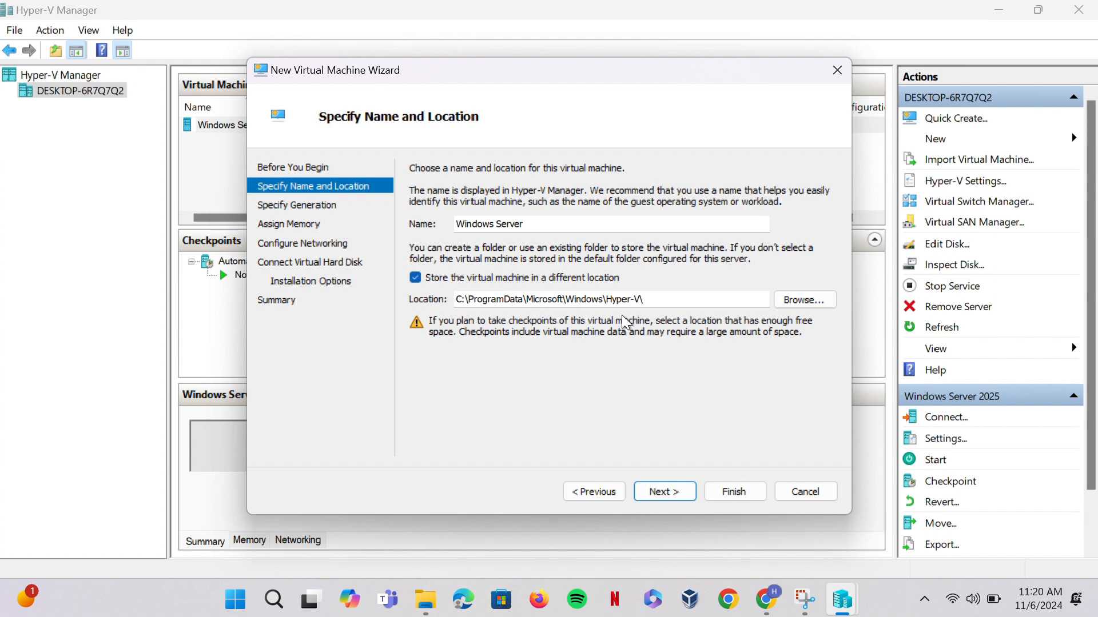
click(794, 301)
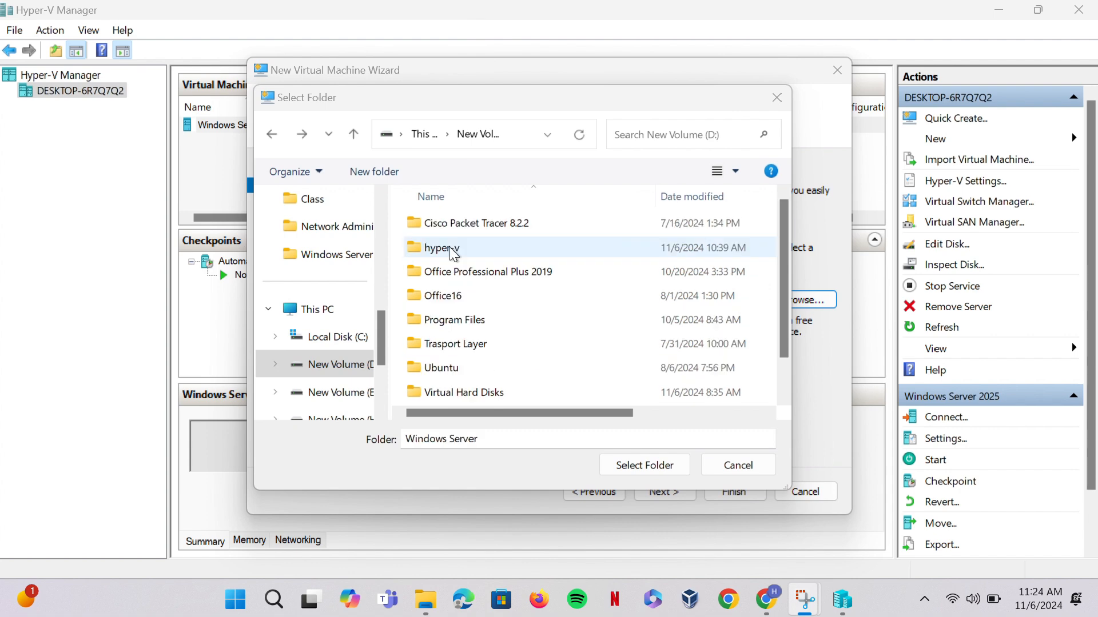
click(451, 249)
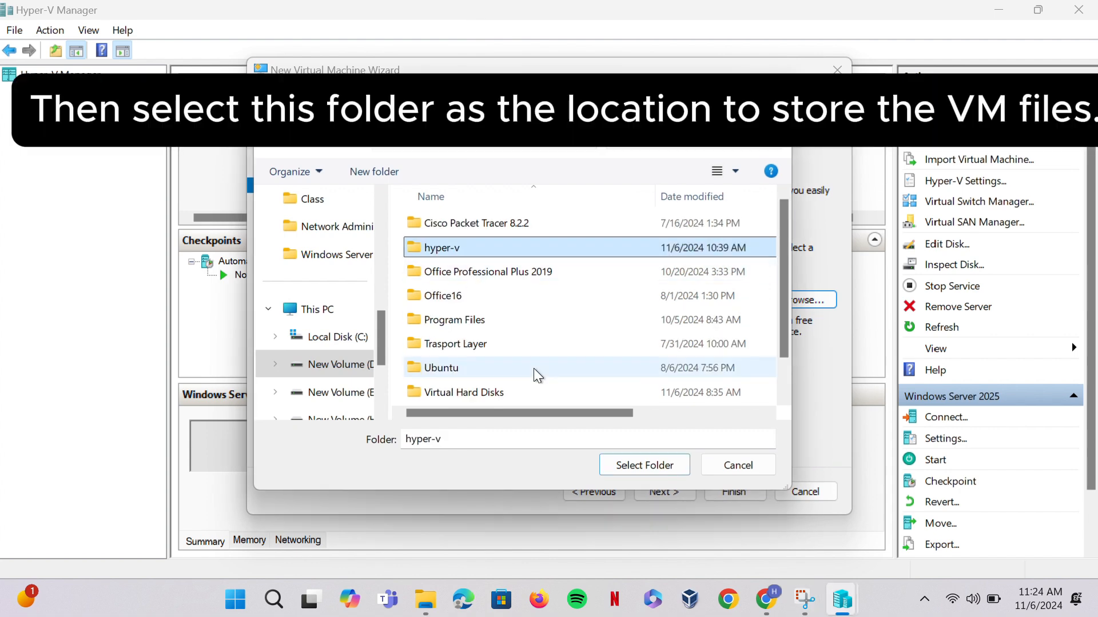
click(656, 464)
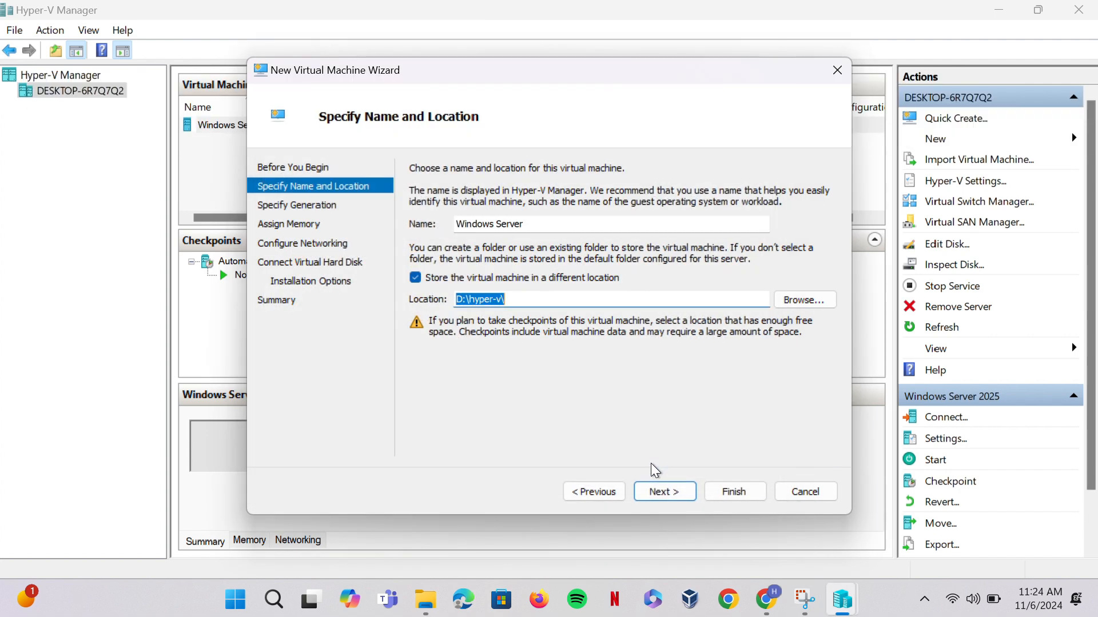
click(665, 493)
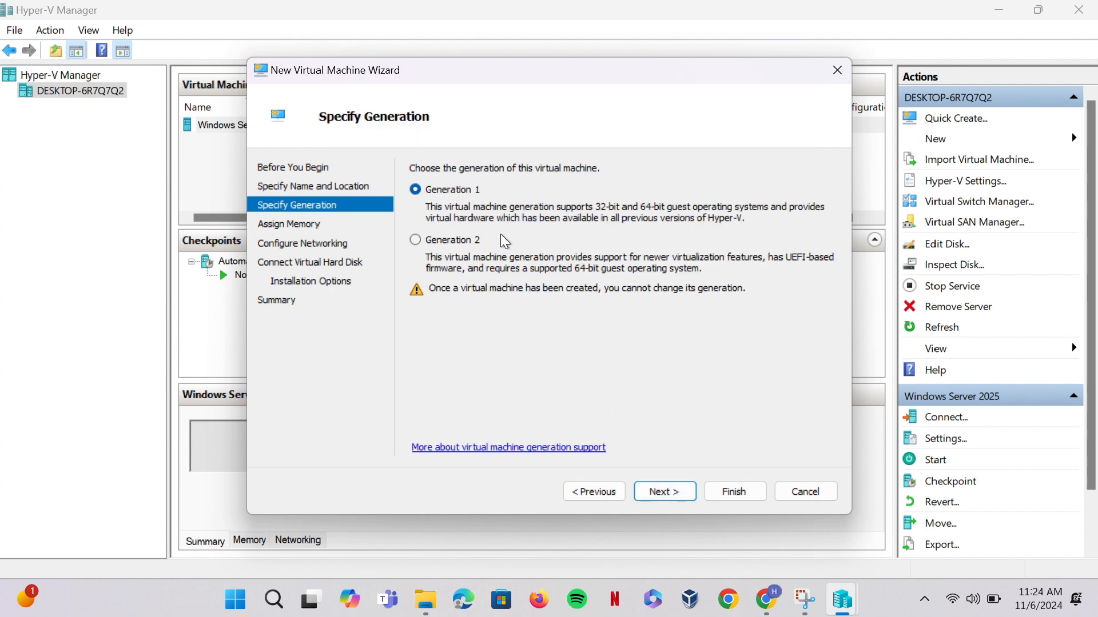
Choose Generation 2 for the virtual machine and continue to the memory settings
click(416, 242)
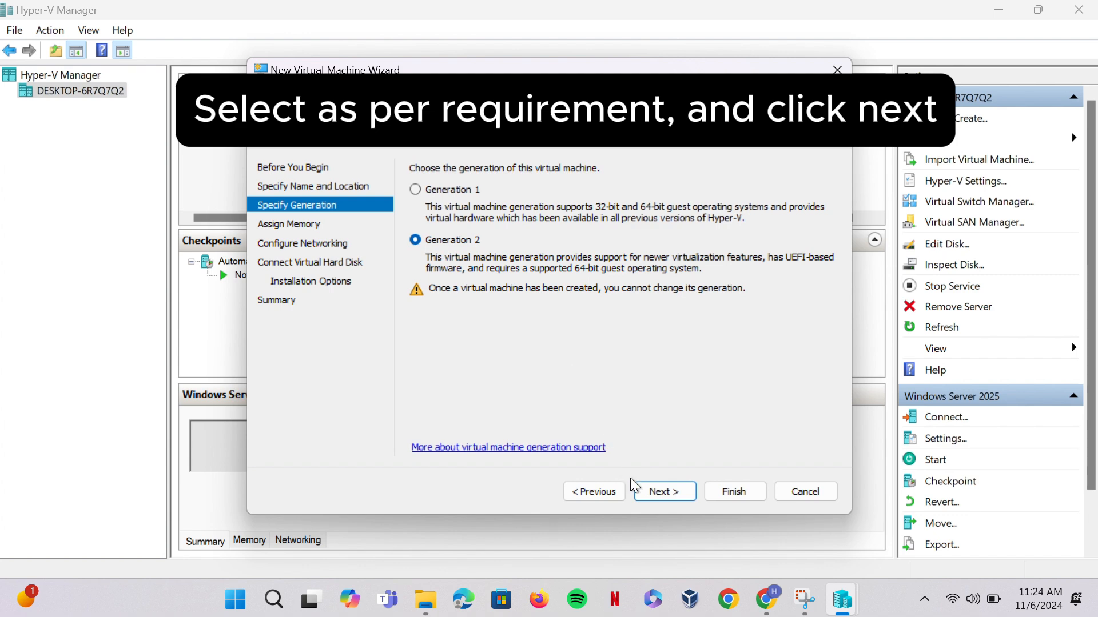
click(663, 493)
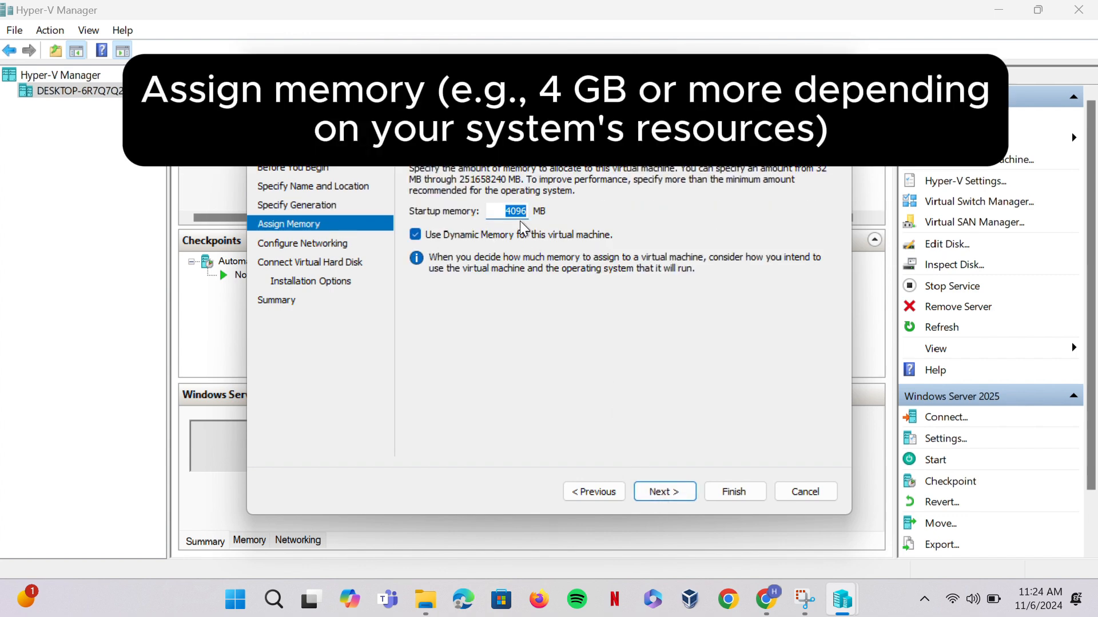
Set the virtual machine's startup memory to 3064 MB and continue to the networking settings
text(306)
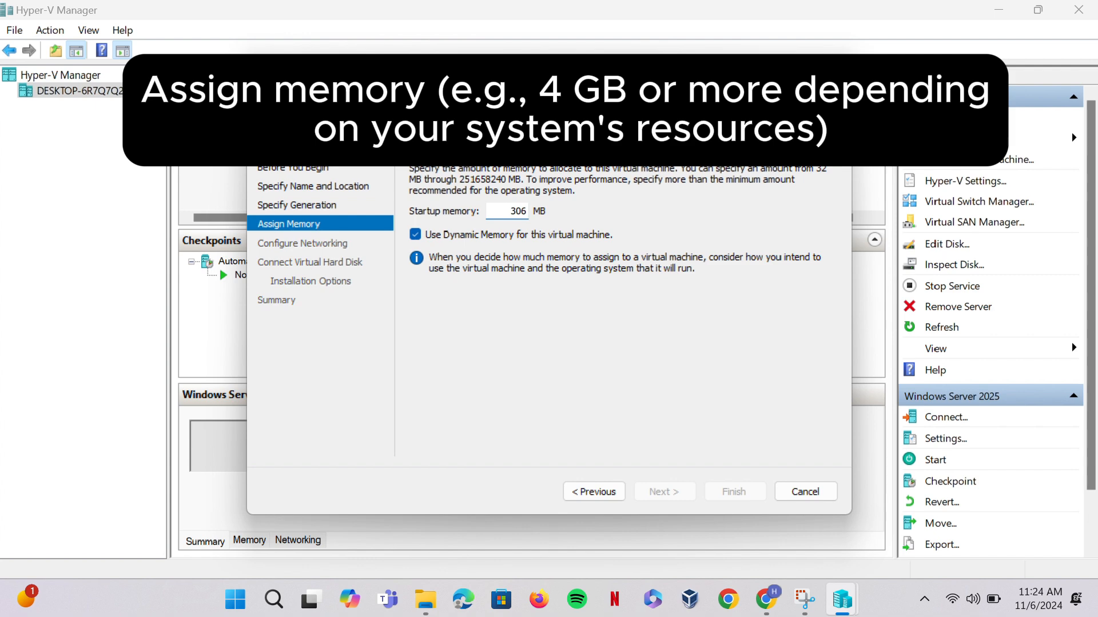
text(4)
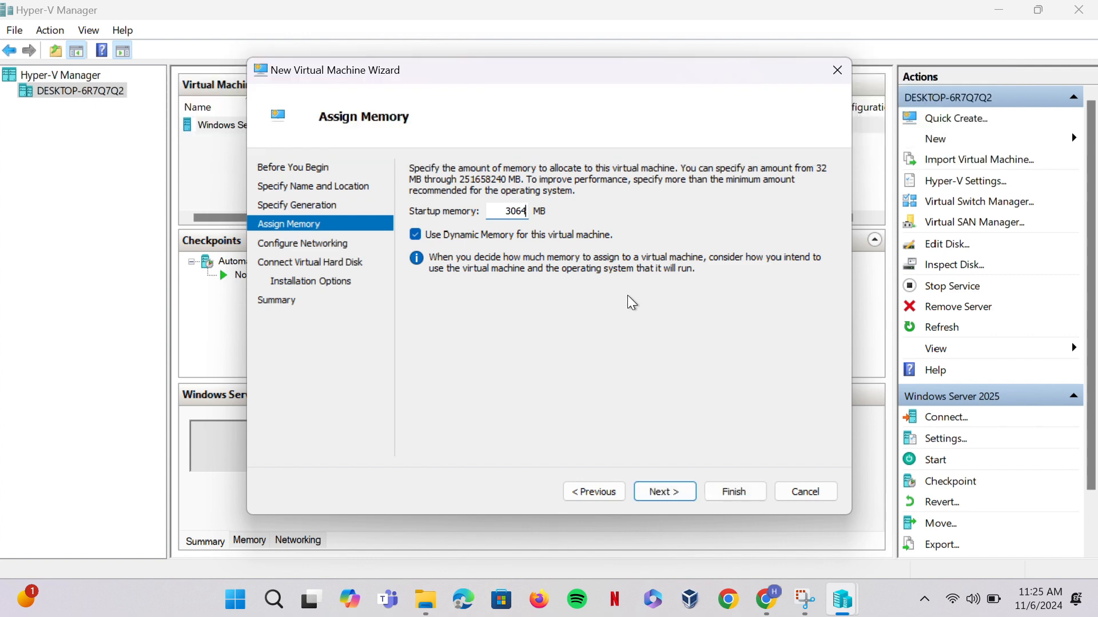
click(668, 497)
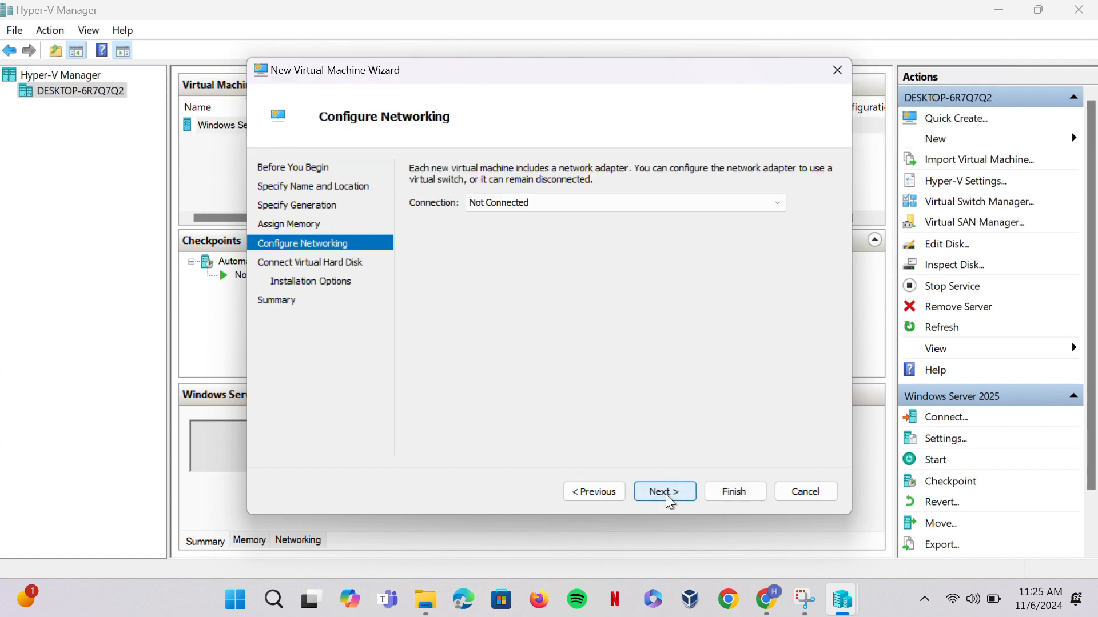
Connect the virtual machine's network adapter to Default Switch and continue to the virtual hard disk settings
click(724, 211)
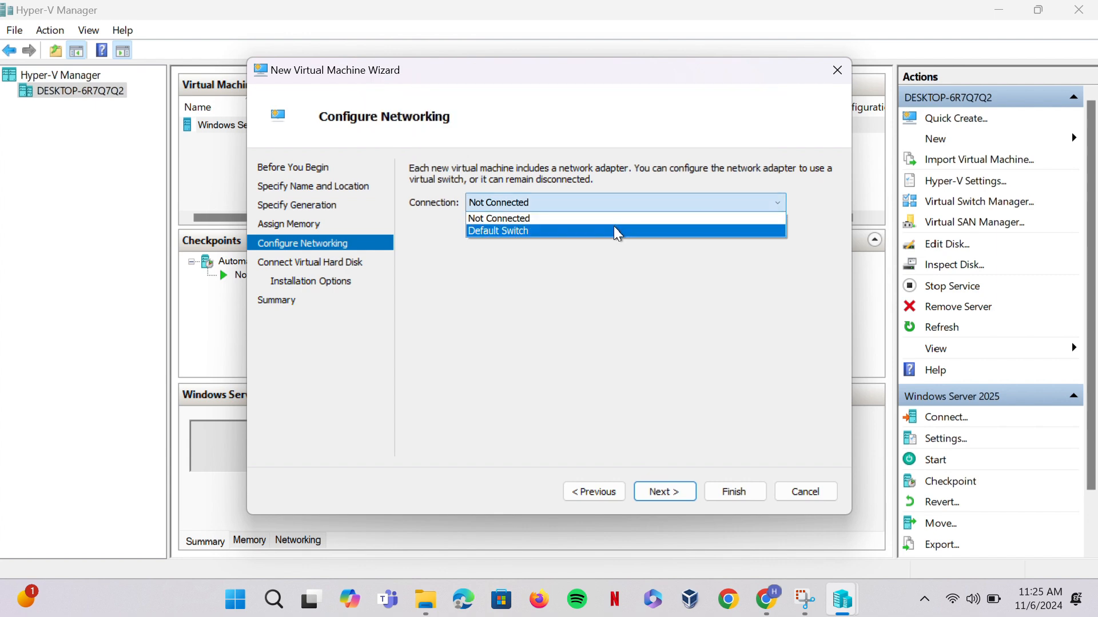
click(620, 231)
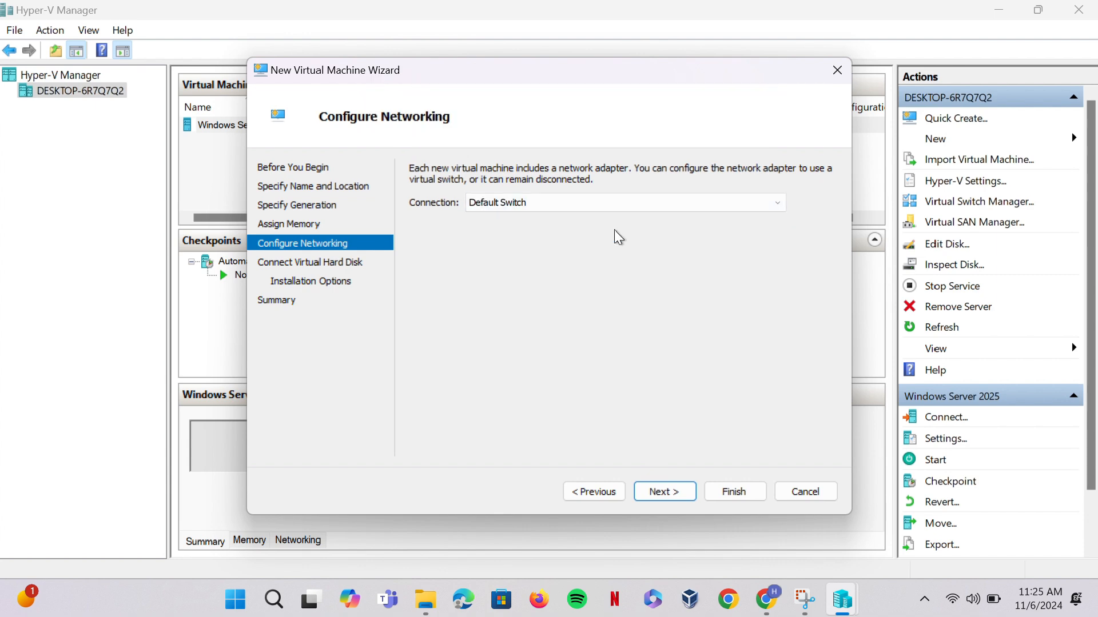
click(678, 495)
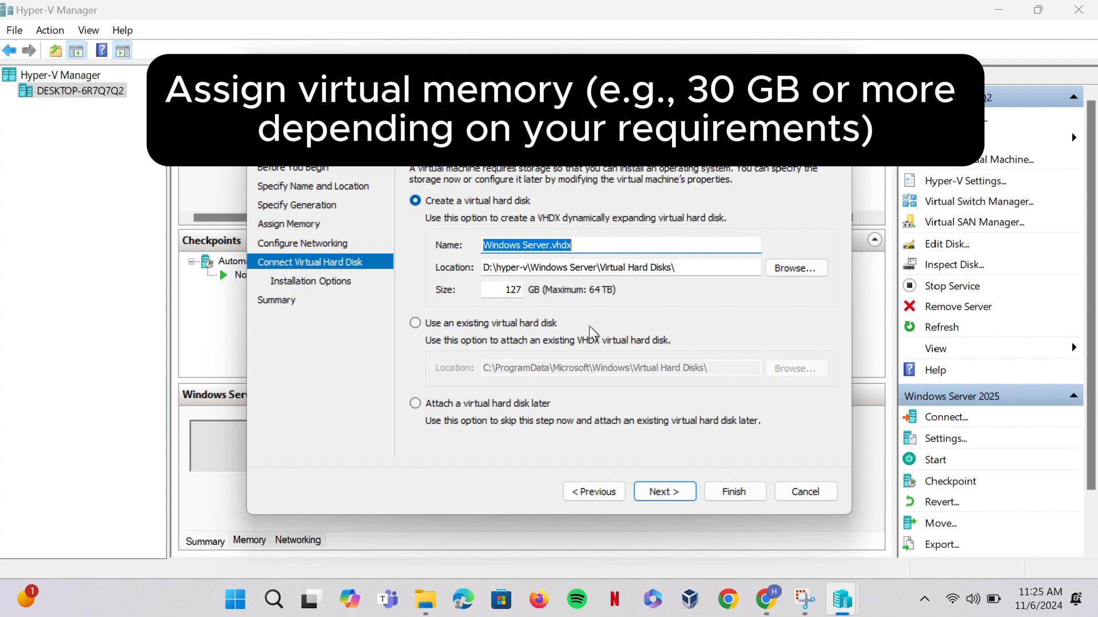
Set the size of the new virtual hard disk to 25 GB and continue to the installation options
click(517, 294)
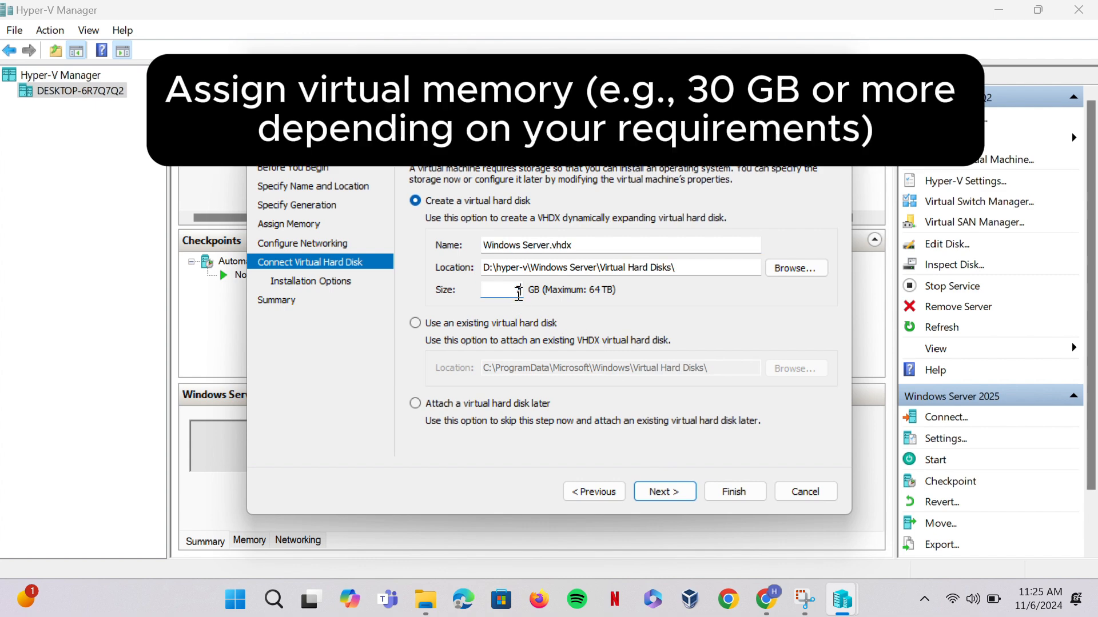
key(BackSpace)
text(25)
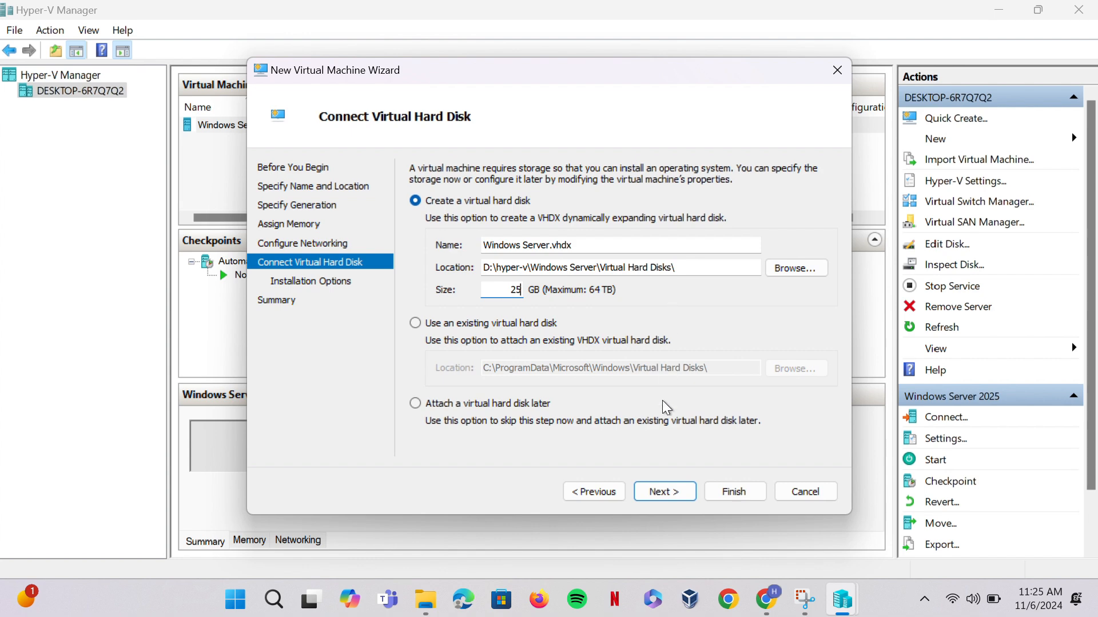
click(664, 492)
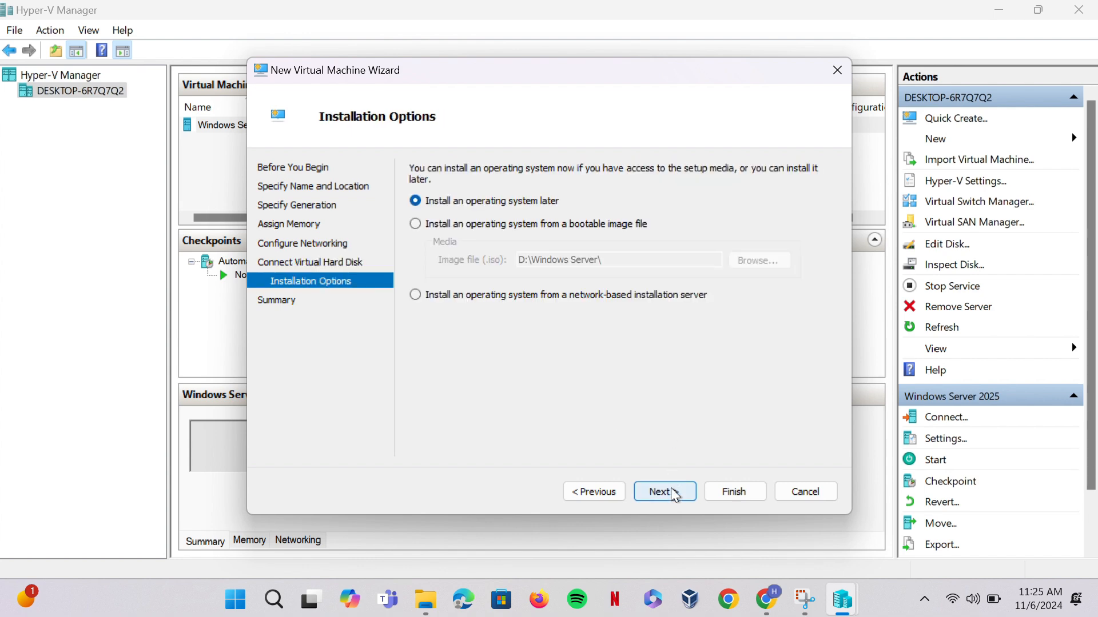
Choose installation from a bootable image file, select the 26100.1742.240906-0331 server ISO, and finish creating the virtual machine
click(416, 226)
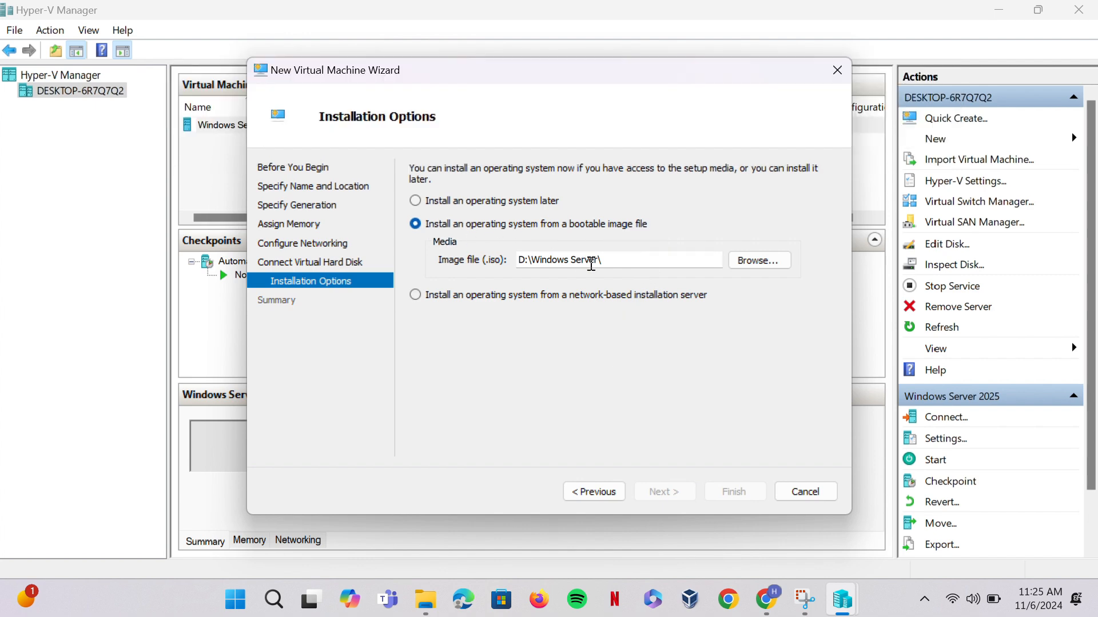
click(760, 261)
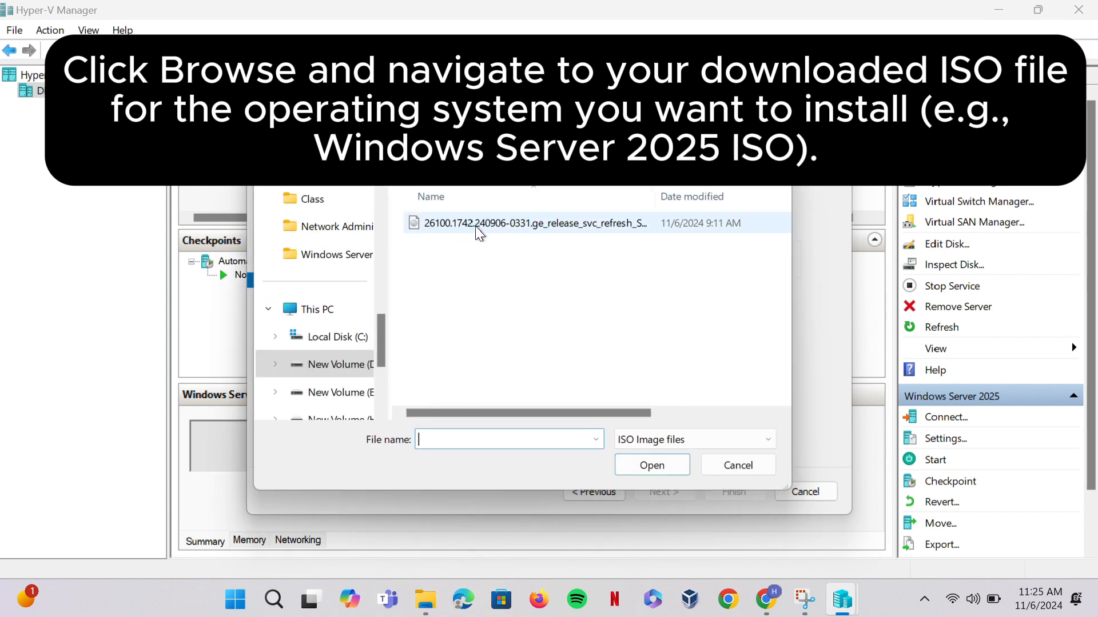
click(476, 229)
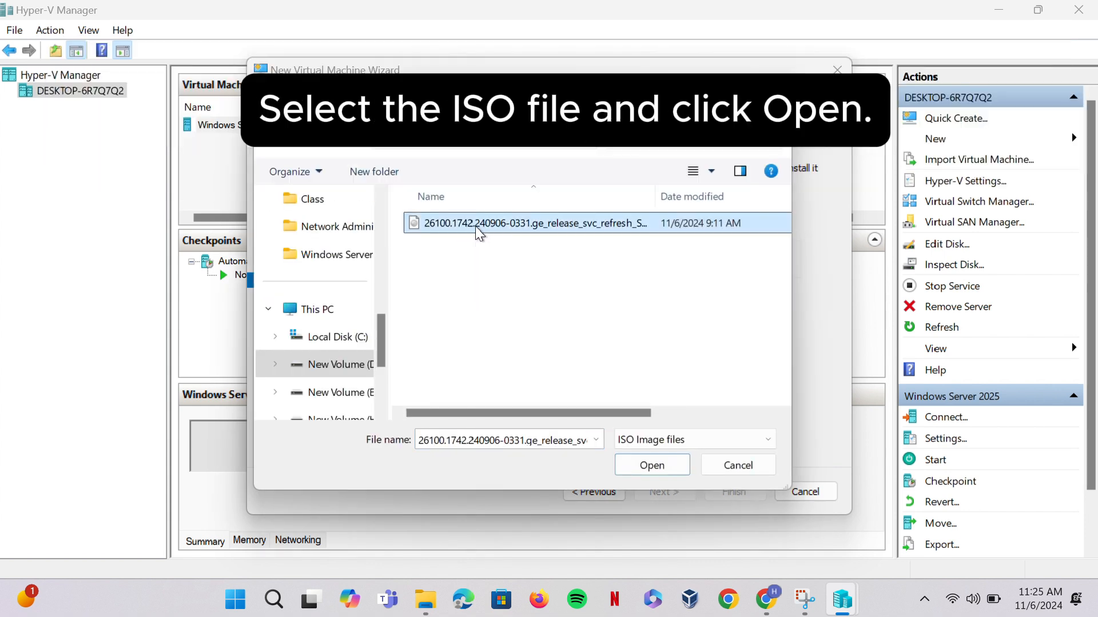
click(650, 465)
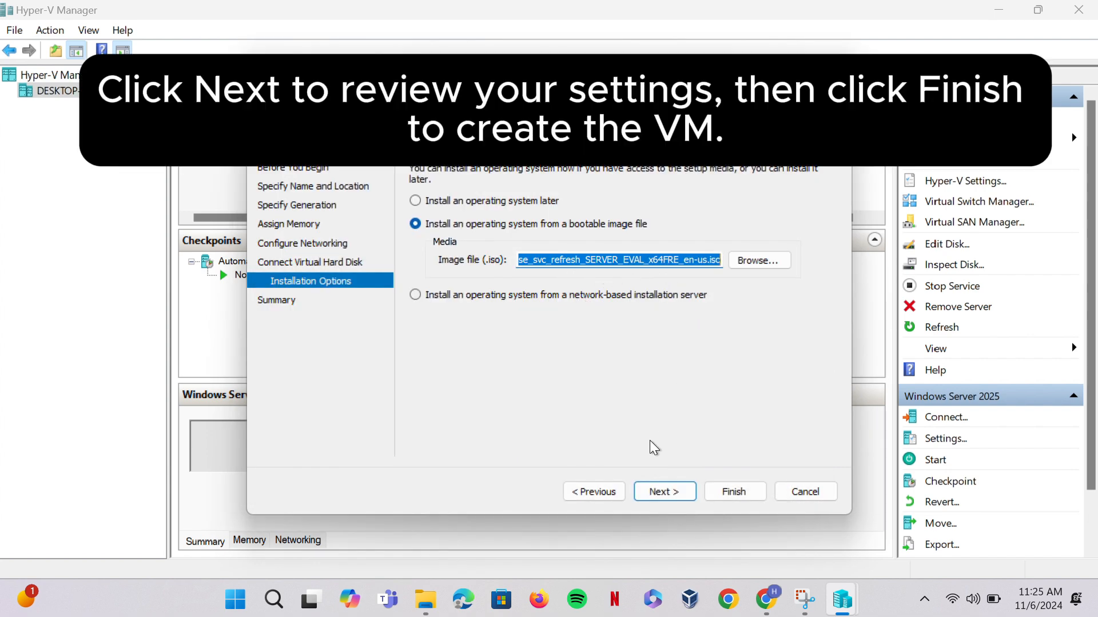
click(666, 492)
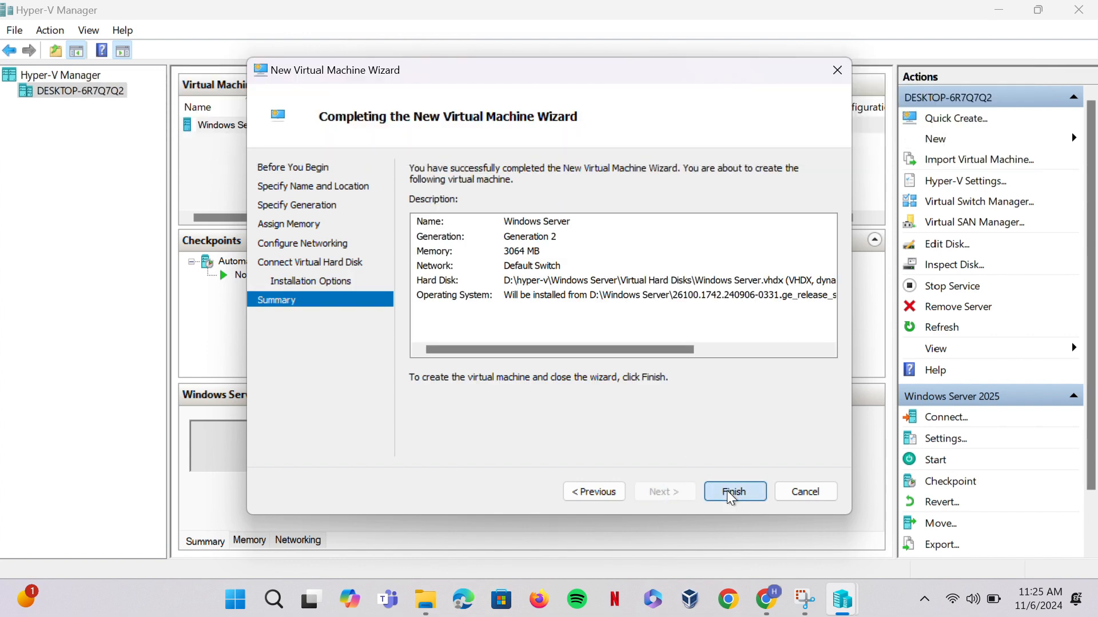
click(731, 493)
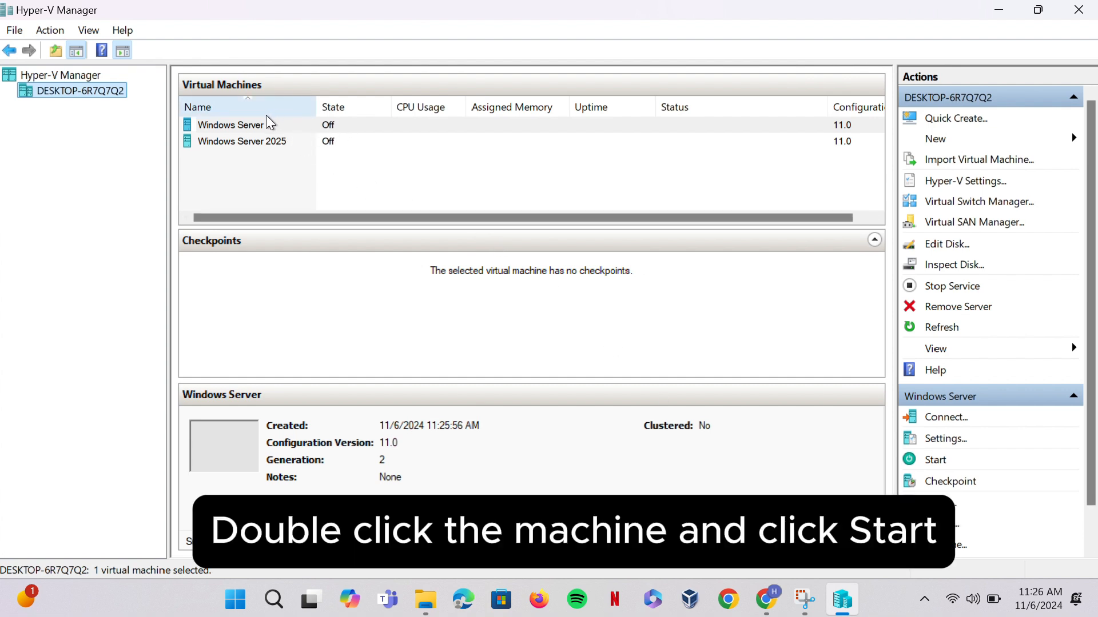
Connect to the "Windows Server" virtual machine, start it and boot it from the installation DVD
click(354, 127)
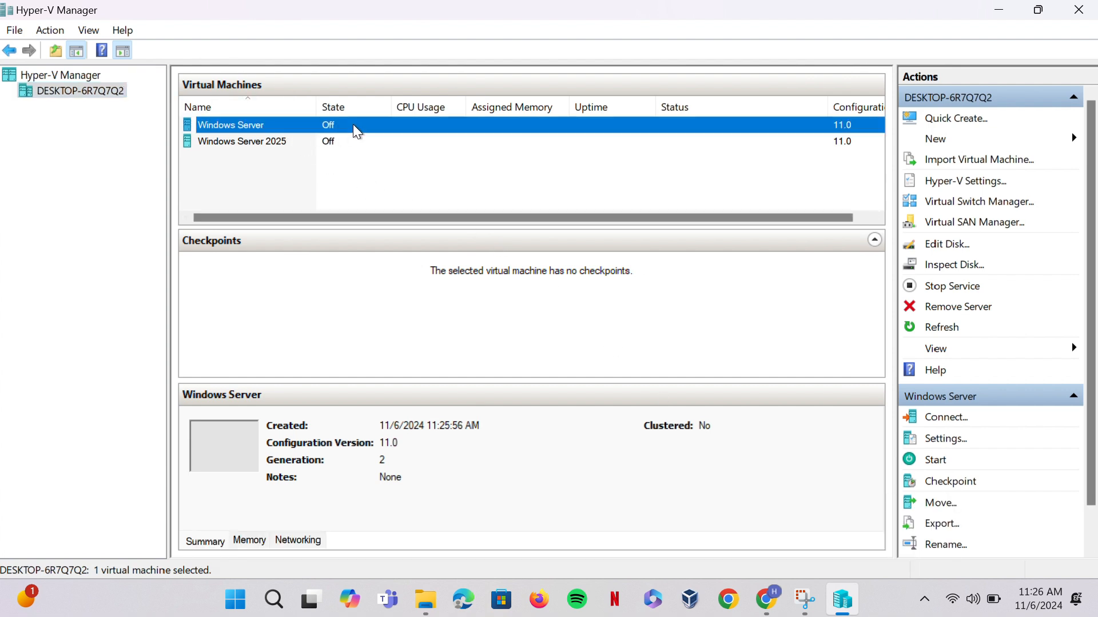
click(455, 37)
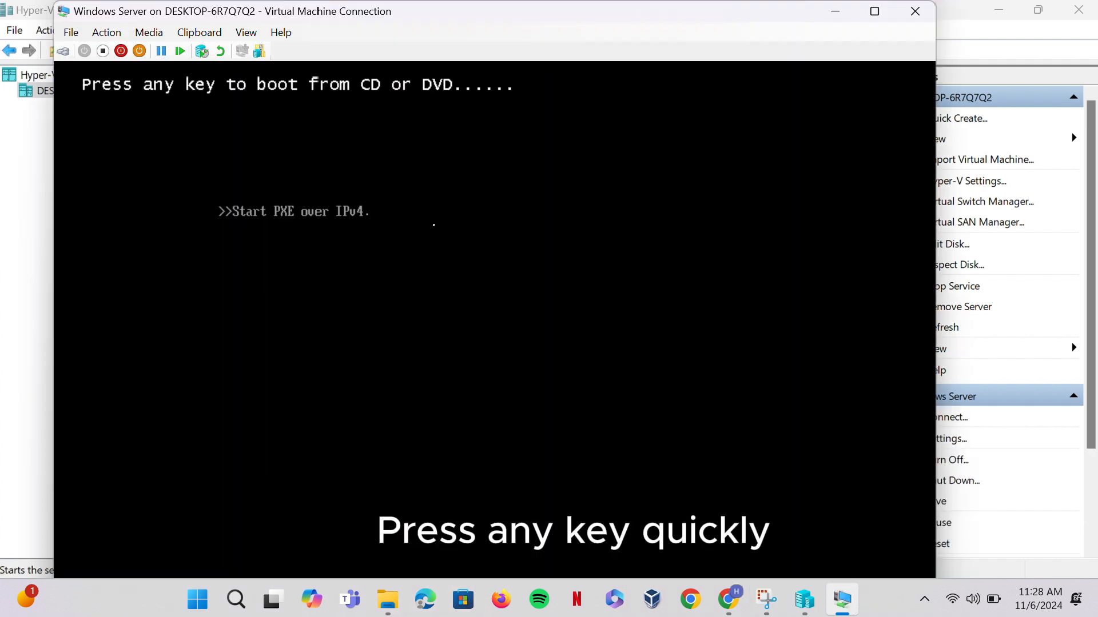
click(458, 40)
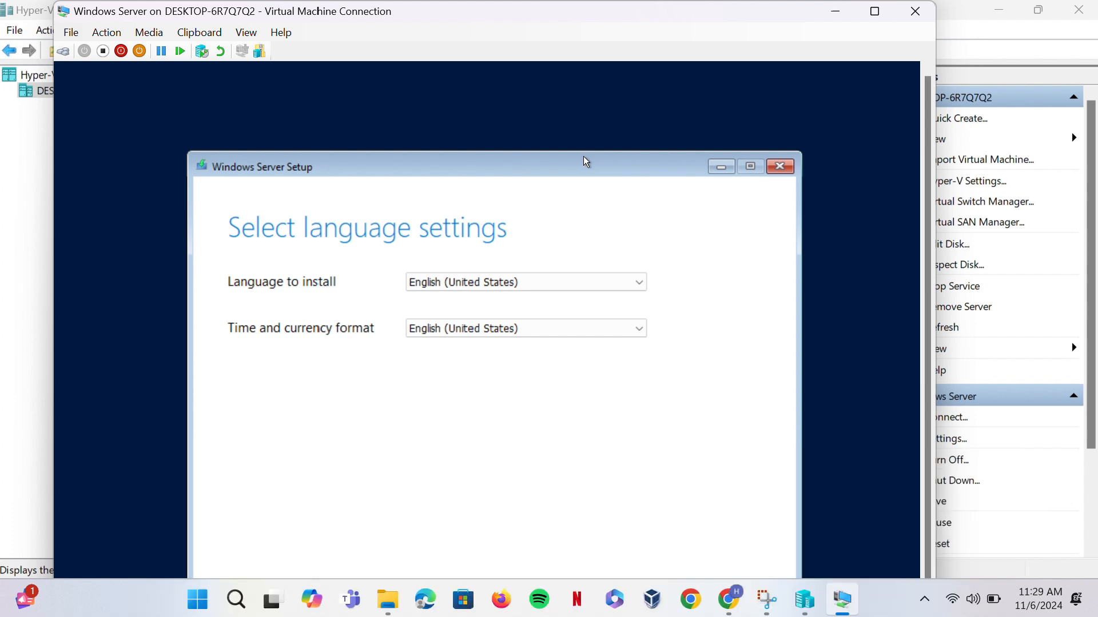
Accept English (United States) as language and time format and the US keyboard in Windows Server Setup
drag(586, 162, 540, 73)
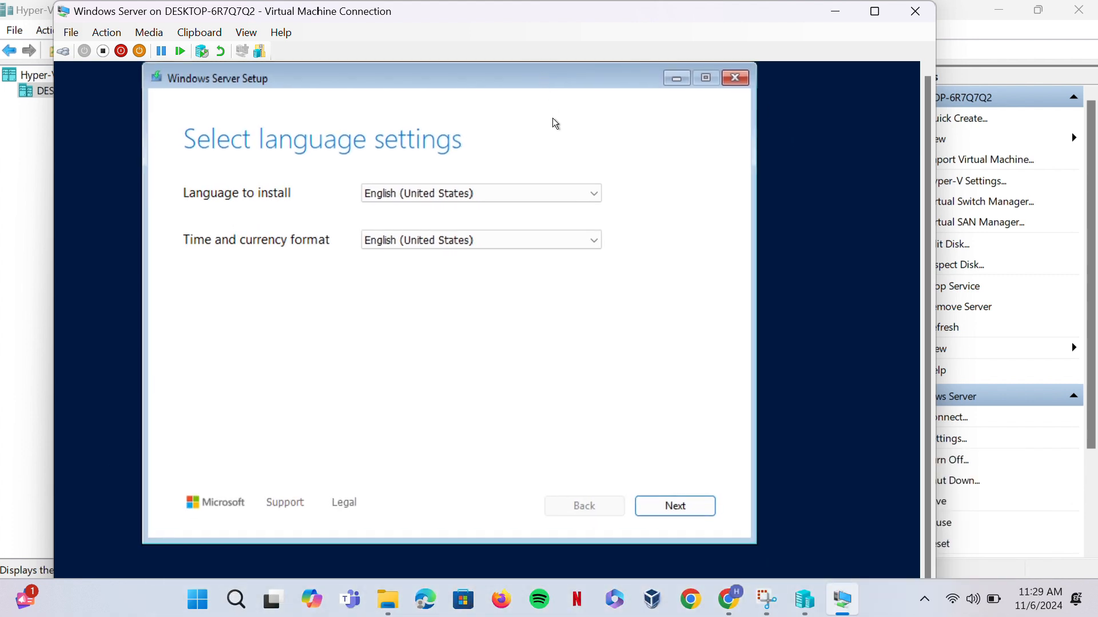
click(554, 197)
click(554, 198)
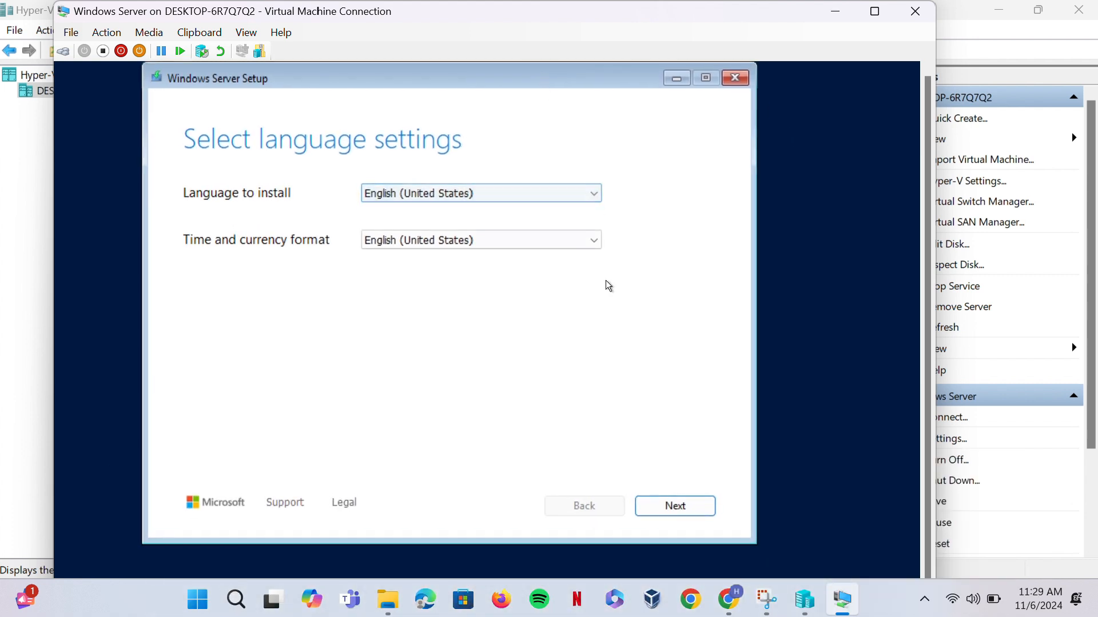
click(685, 509)
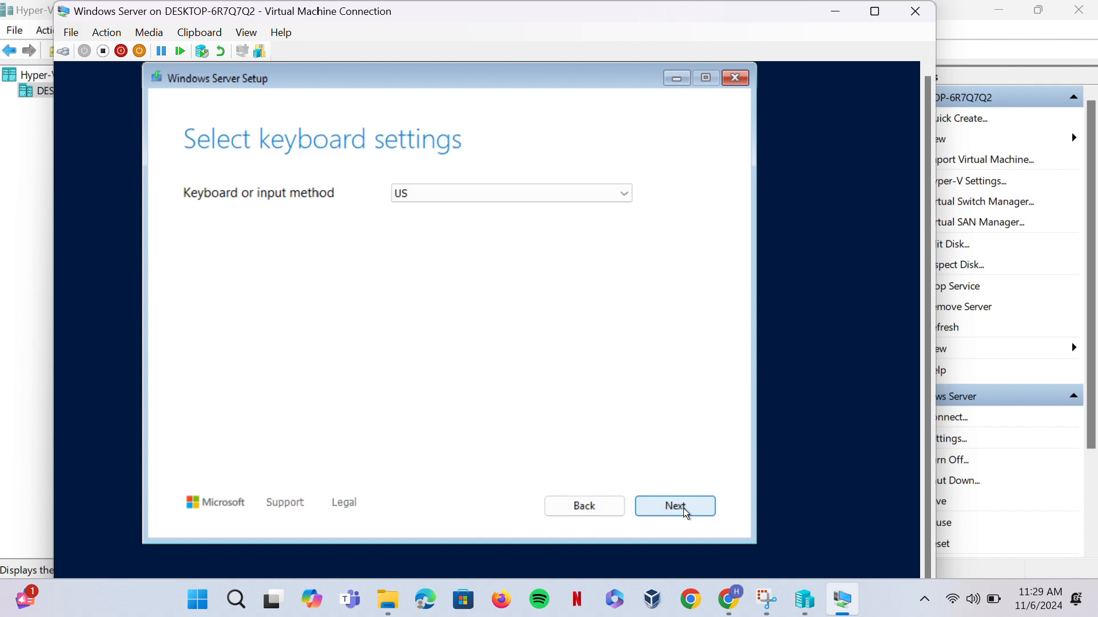
click(686, 512)
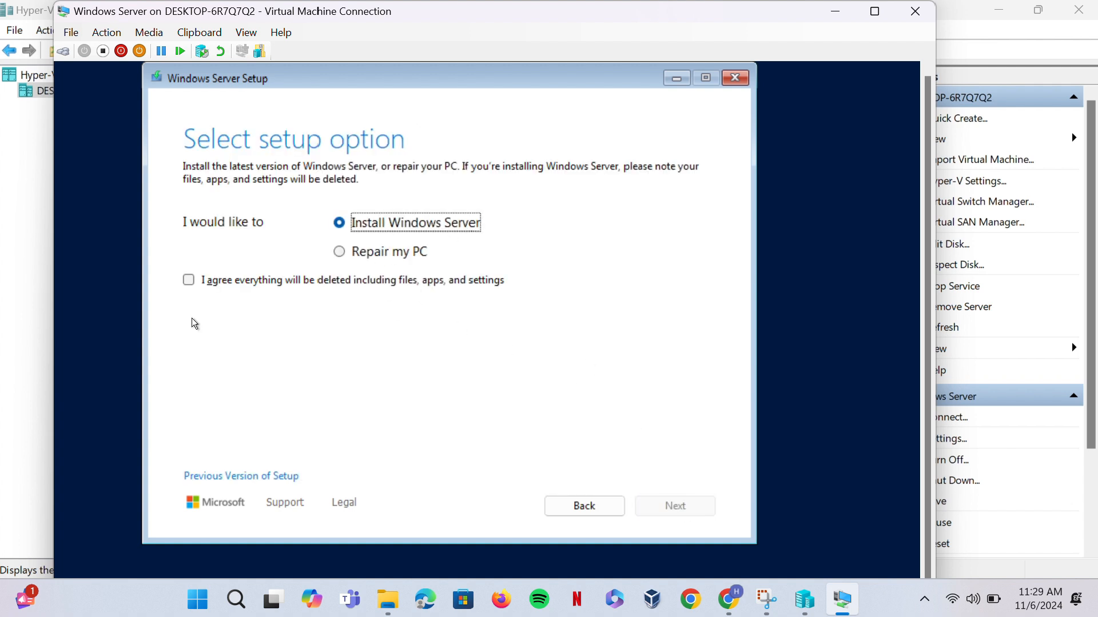
Agree to the deletion of everything for the Windows Server install and choose the Windows Server 2025 Standard Evaluation (Desktop Experience) image
click(188, 280)
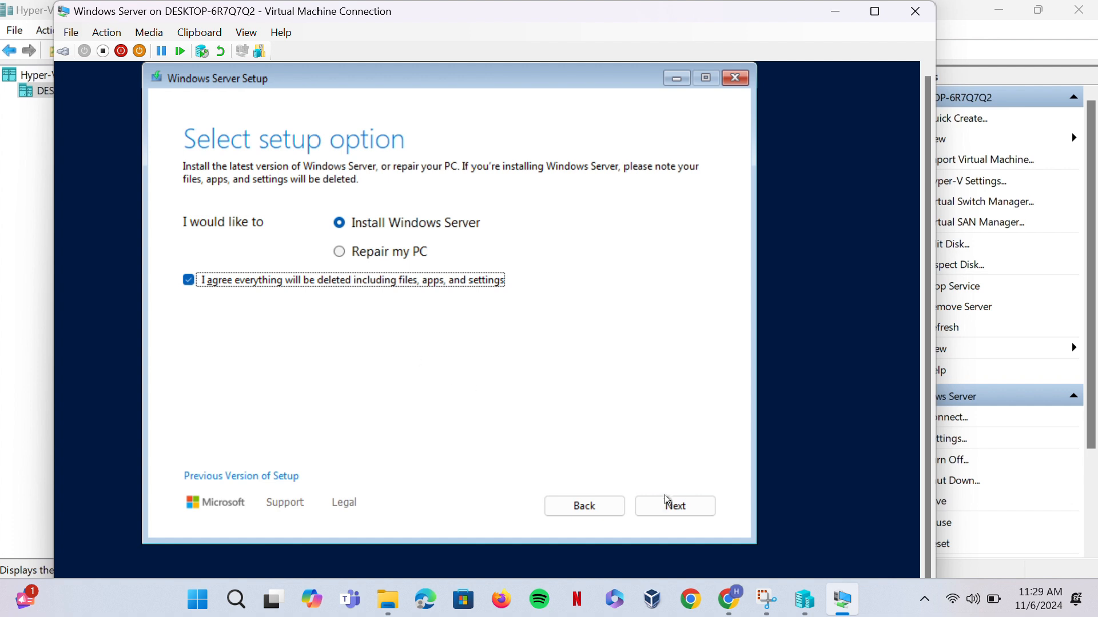
click(683, 509)
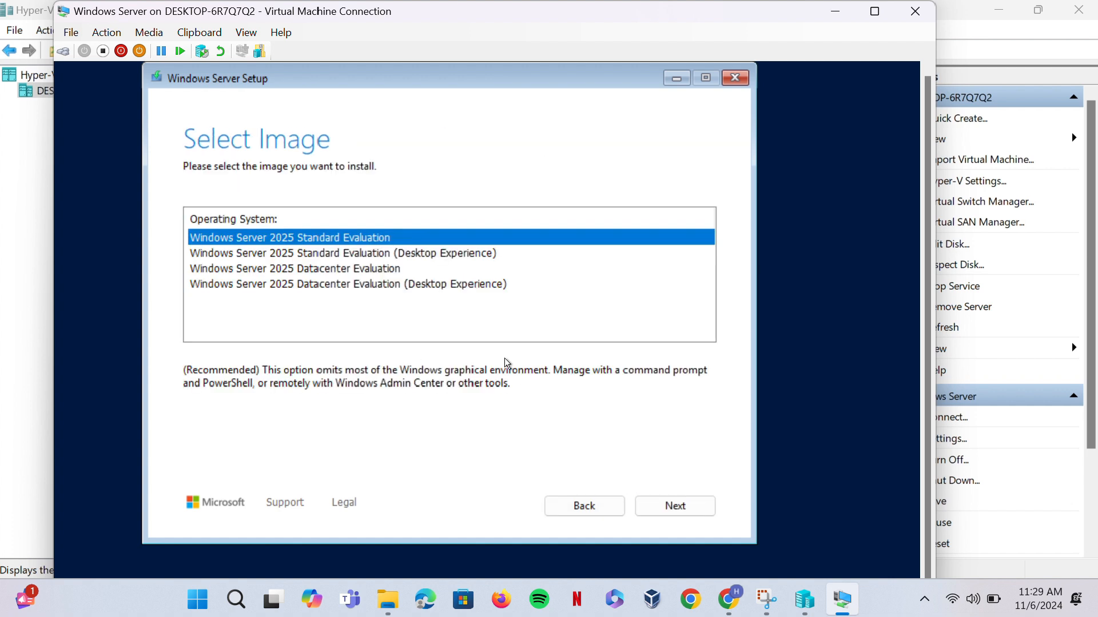
click(426, 255)
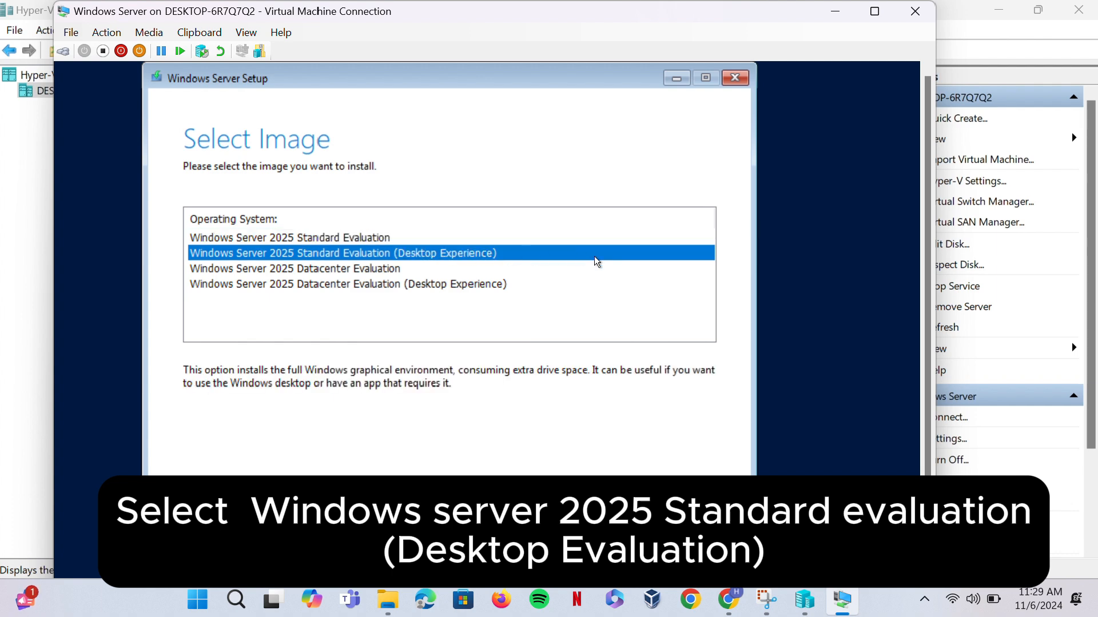
click(665, 506)
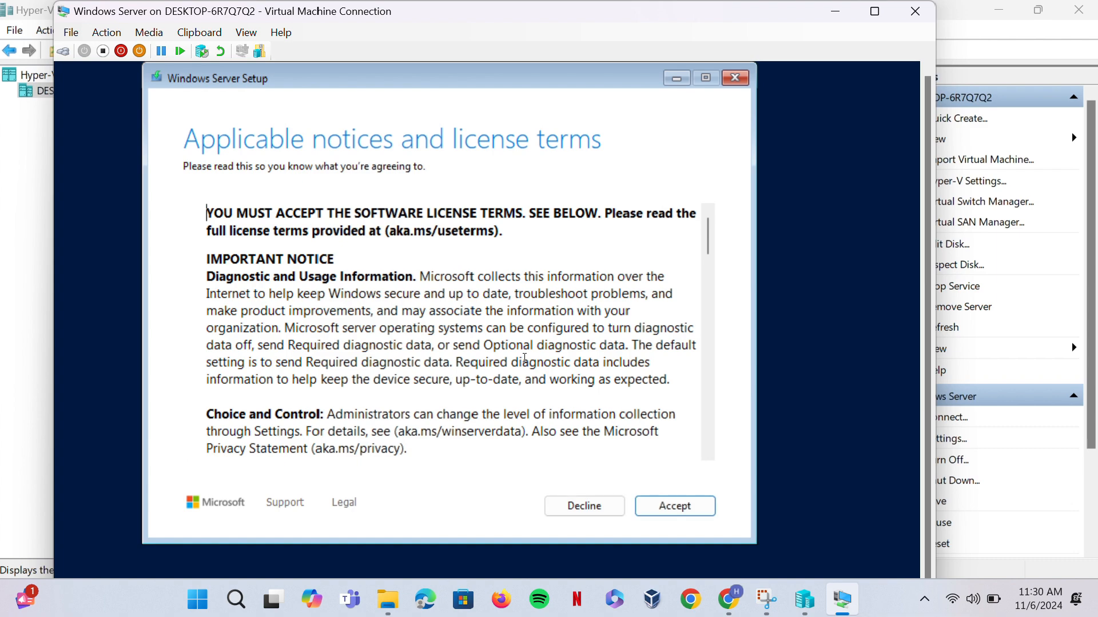
Accept the license terms and start the installation on the unallocated space of Disk 0
scroll(525, 358, down, 20)
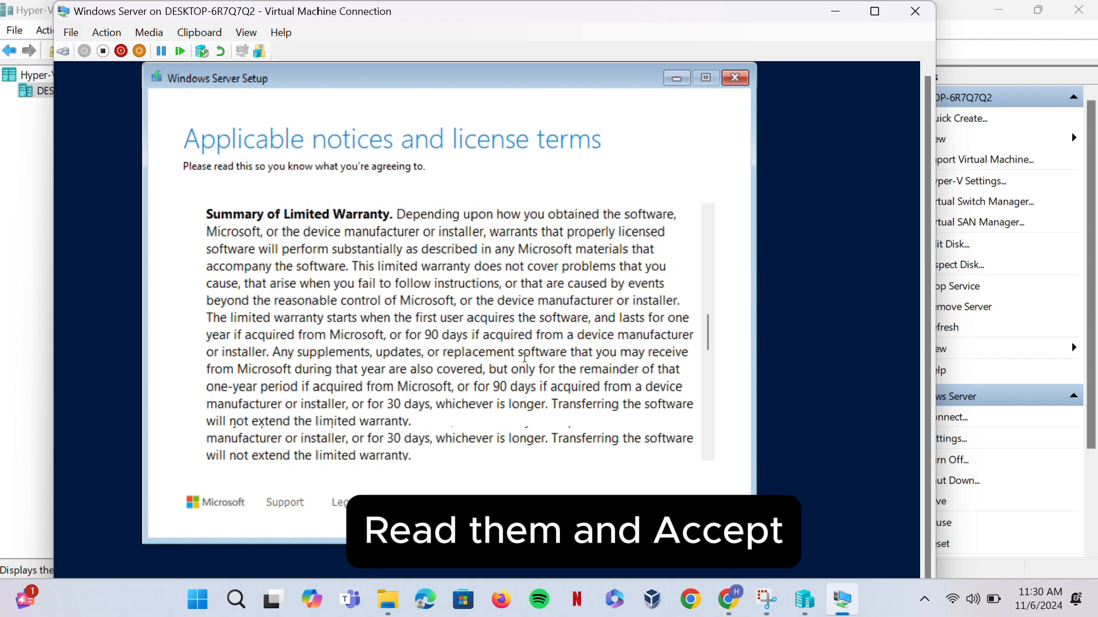
scroll(524, 358, down, 3)
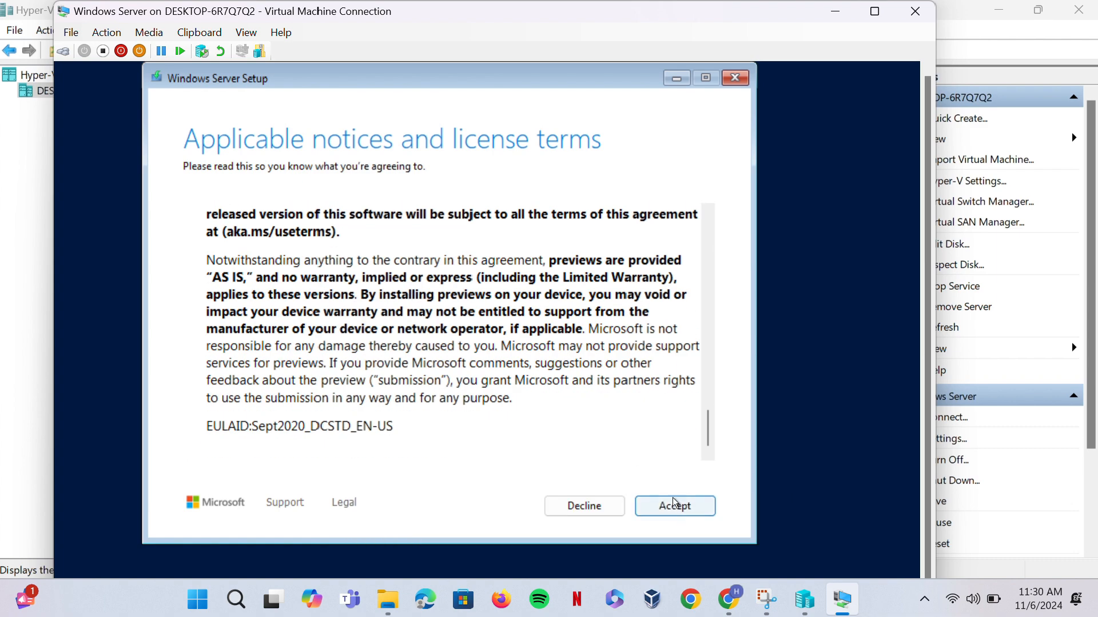
click(675, 504)
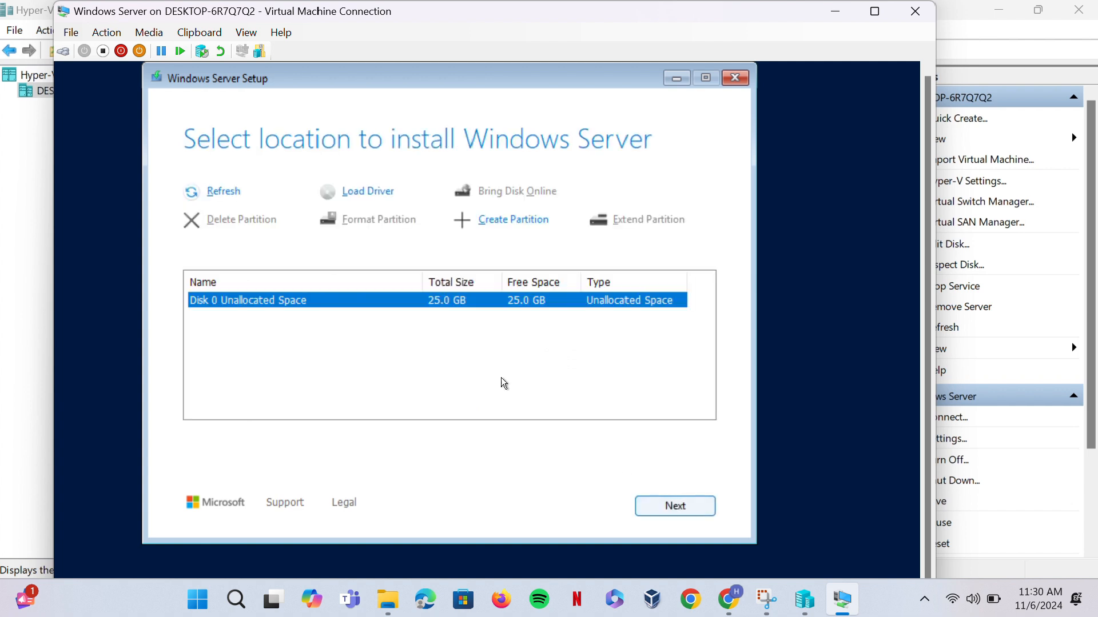
click(670, 508)
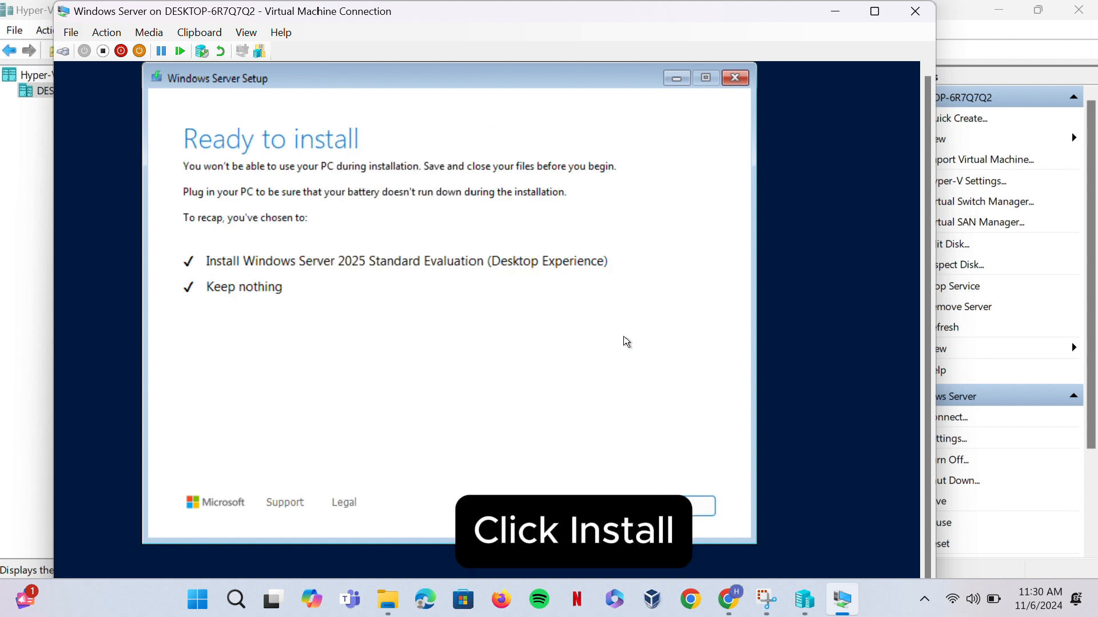
click(663, 510)
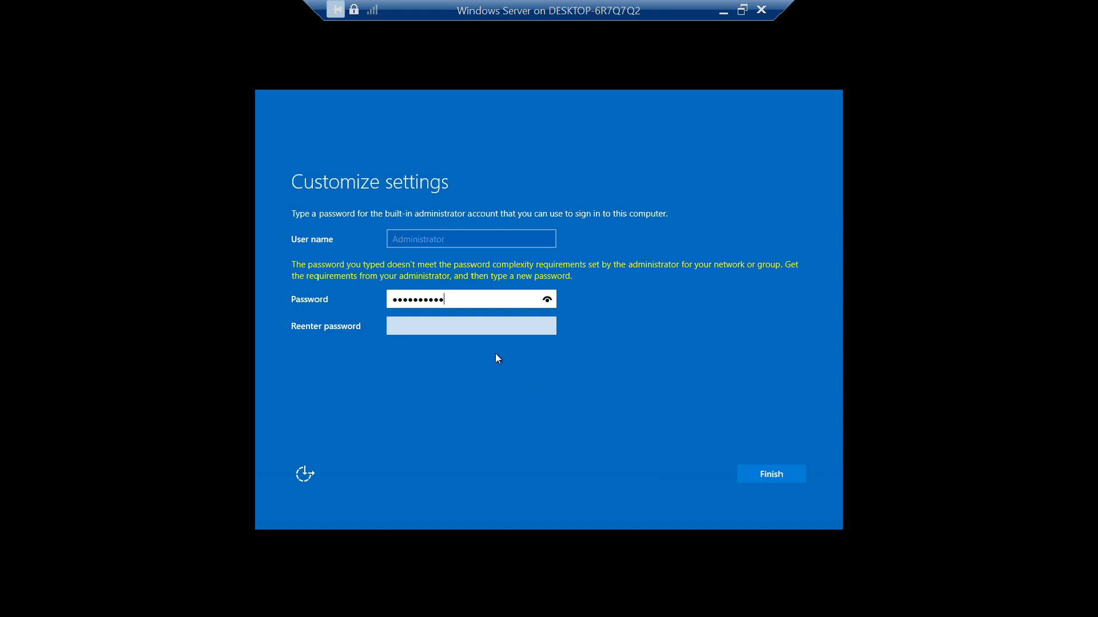
Re-enter the built-in administrator account's password and finish customizing the settings
click(483, 322)
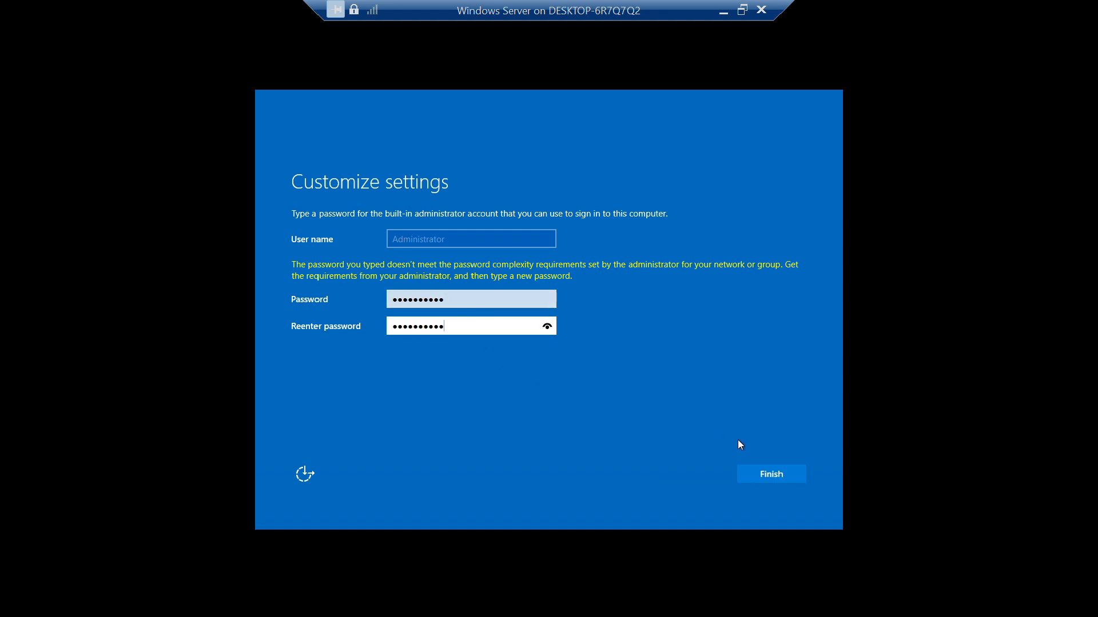
click(770, 475)
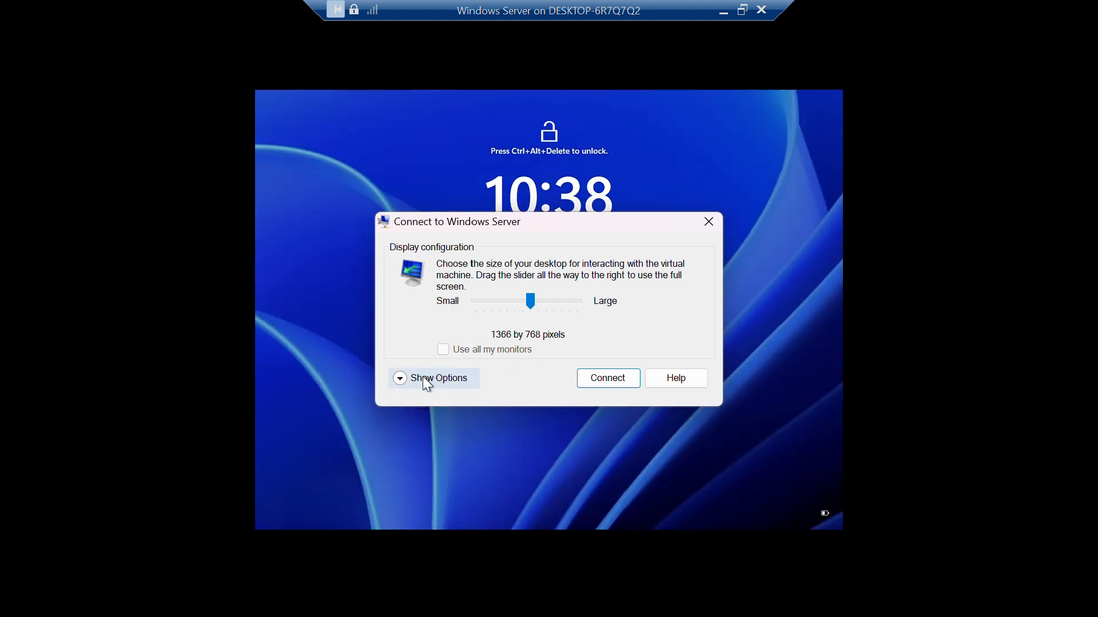
Save the display settings for future connections to this virtual machine and connect to it at 1366 by 768 pixels
click(413, 376)
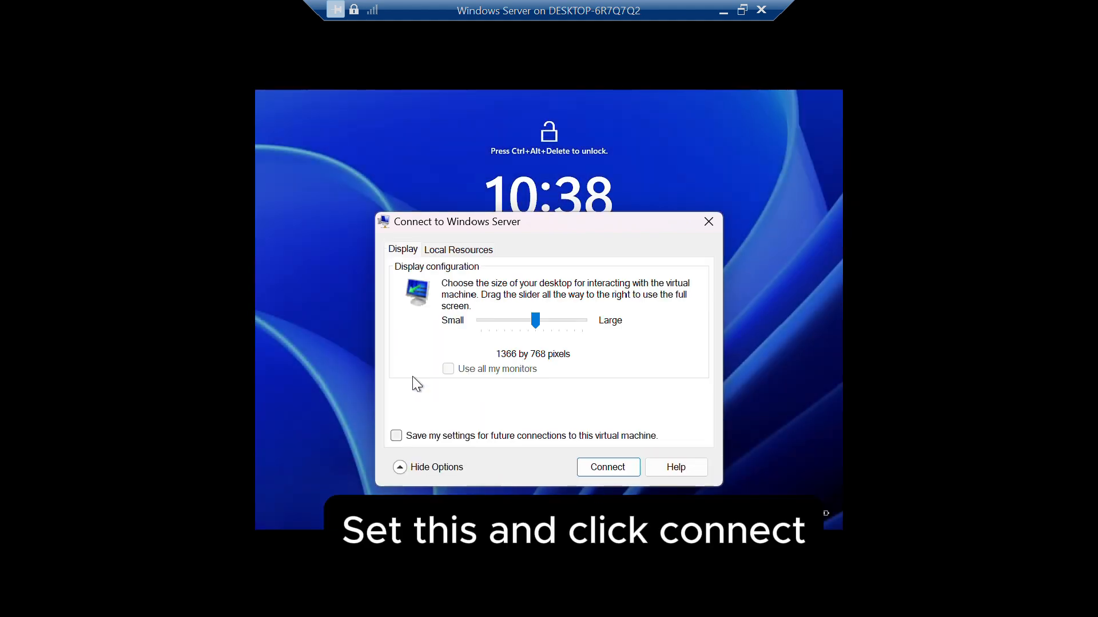
click(397, 435)
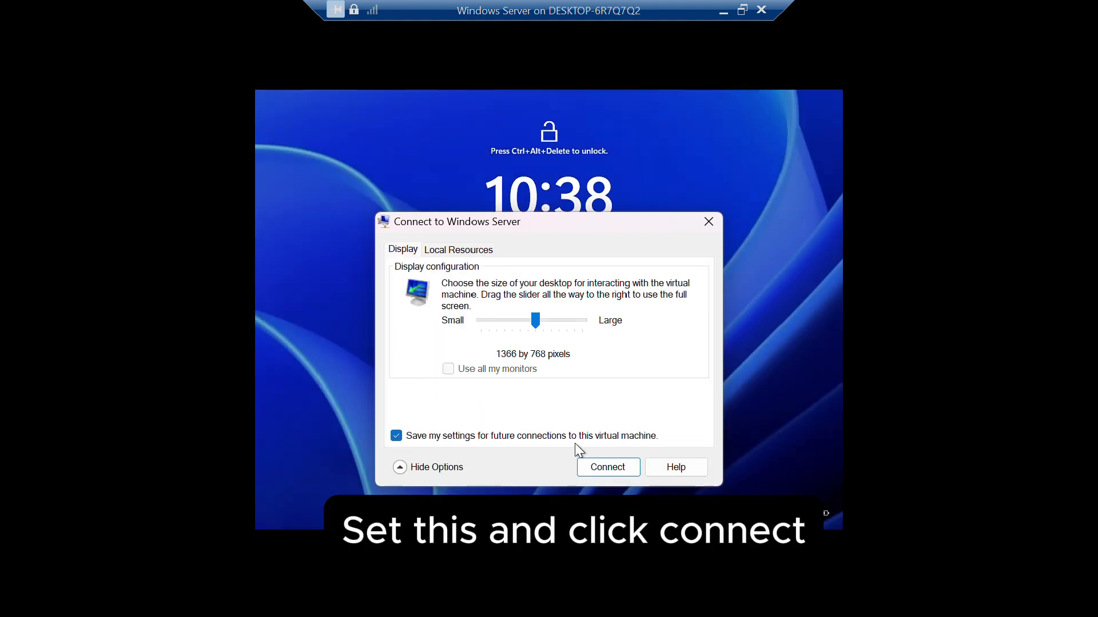
click(599, 466)
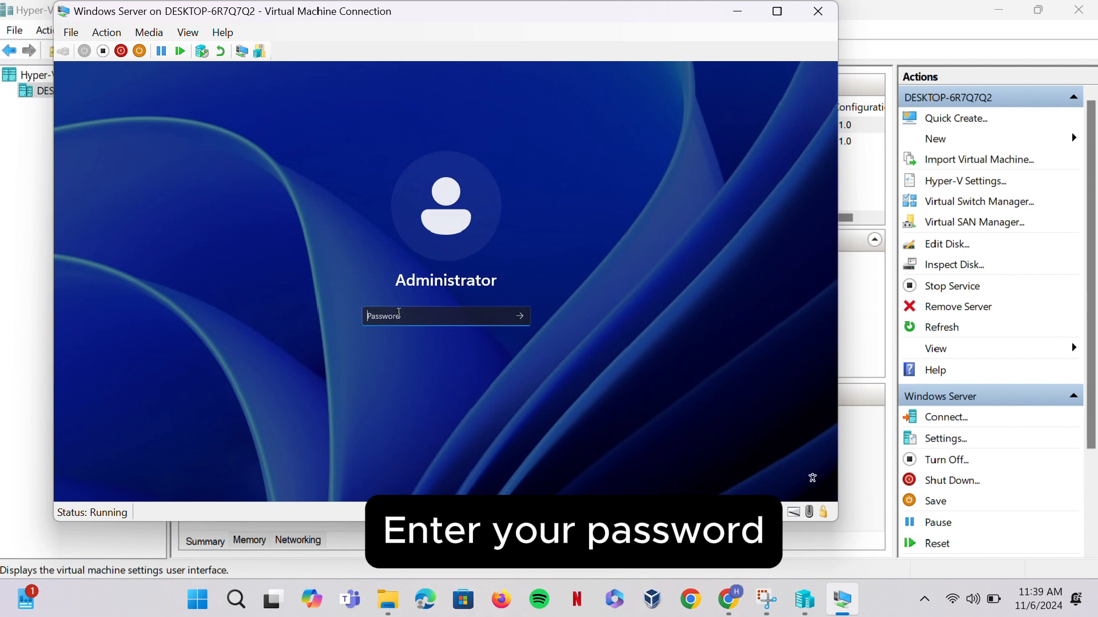
Sign in with the administrator account's password and accept the Include Optional setting for sending diagnostic data to Microsoft
text(••)
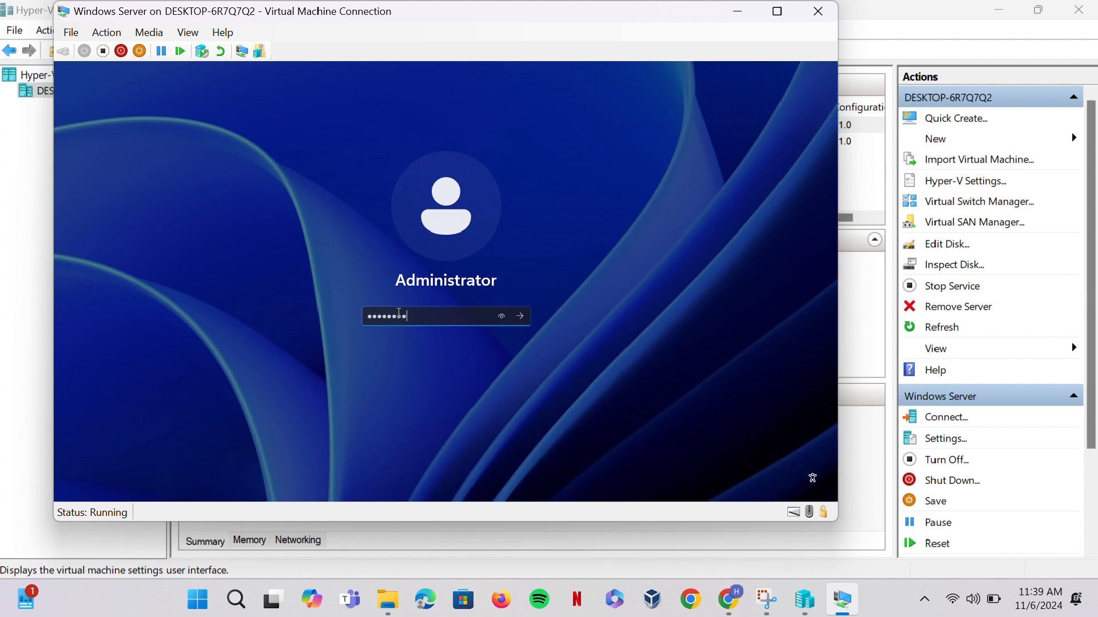
key(Return)
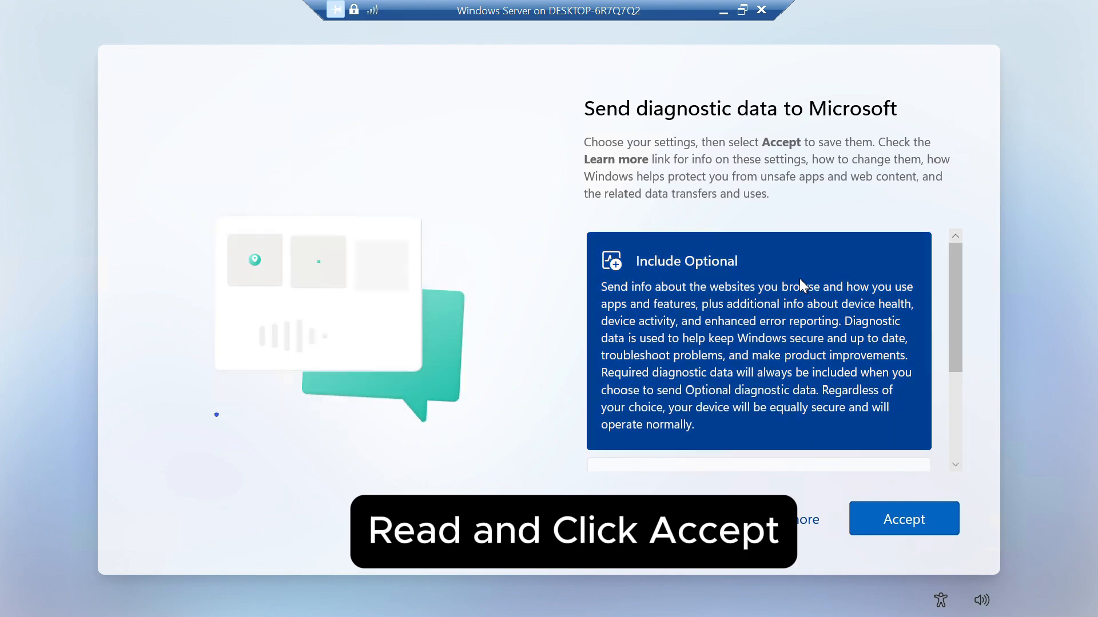
scroll(800, 283, down, 2)
scroll(800, 280, down, 1)
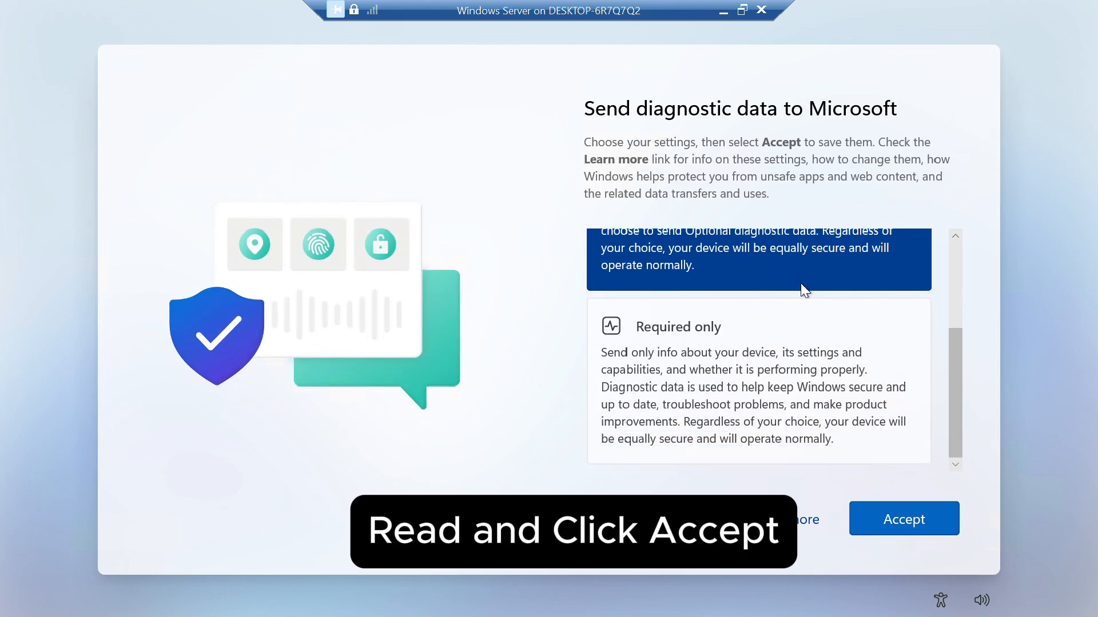
click(900, 523)
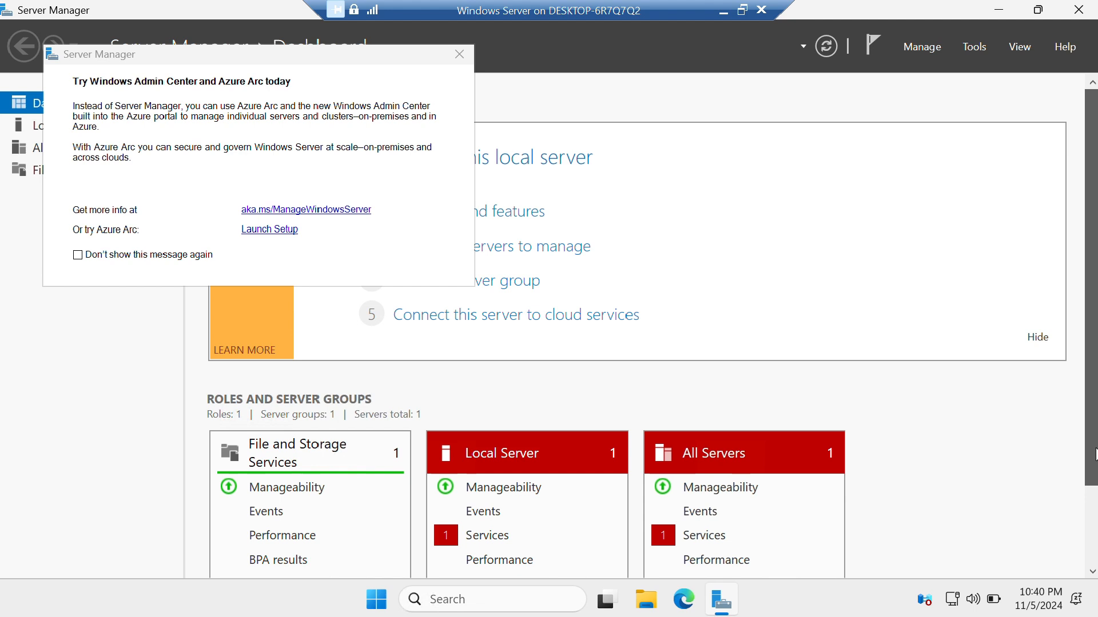
Look over the Server Manager dashboard and open the server's Start menu
mouse_move(1093, 470)
mouse_down()
mouse_move(1093, 550)
mouse_move(1091, 476)
mouse_up()
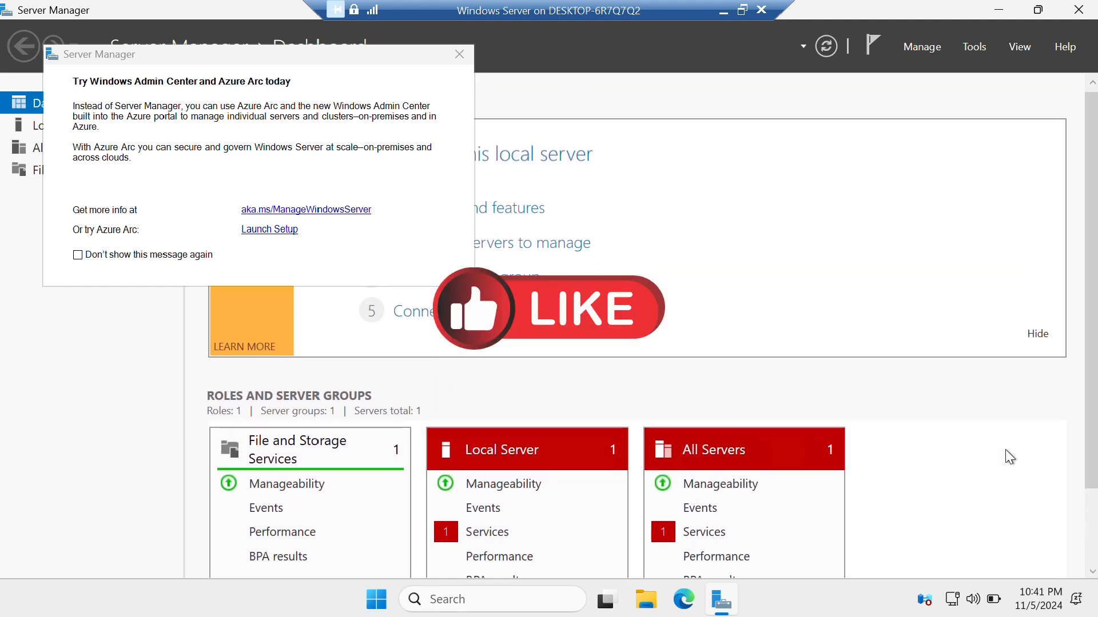
key(super)
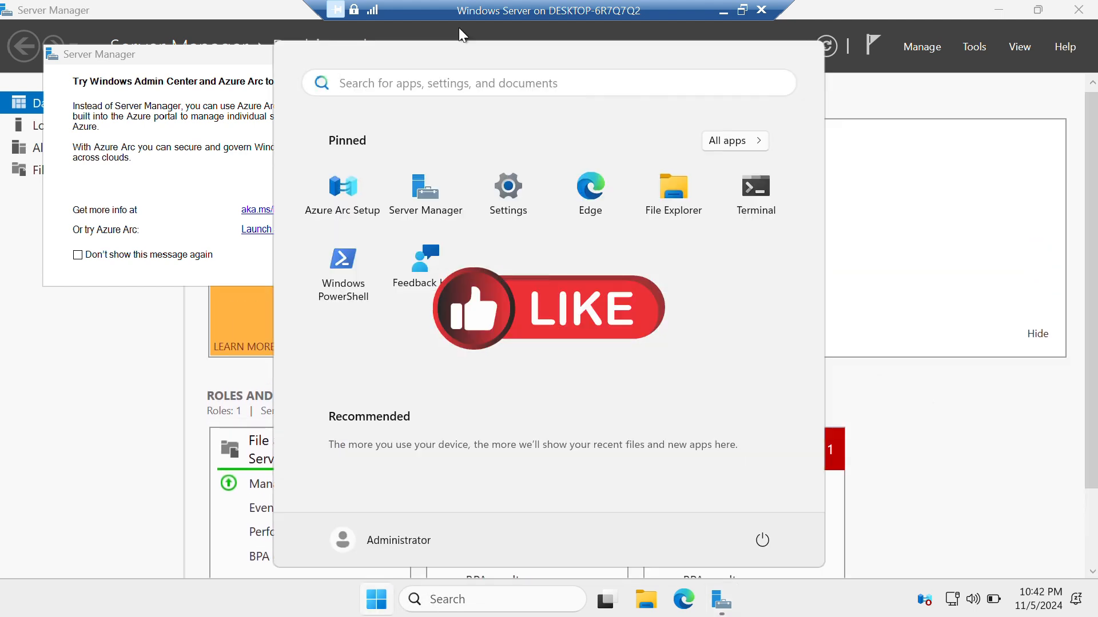